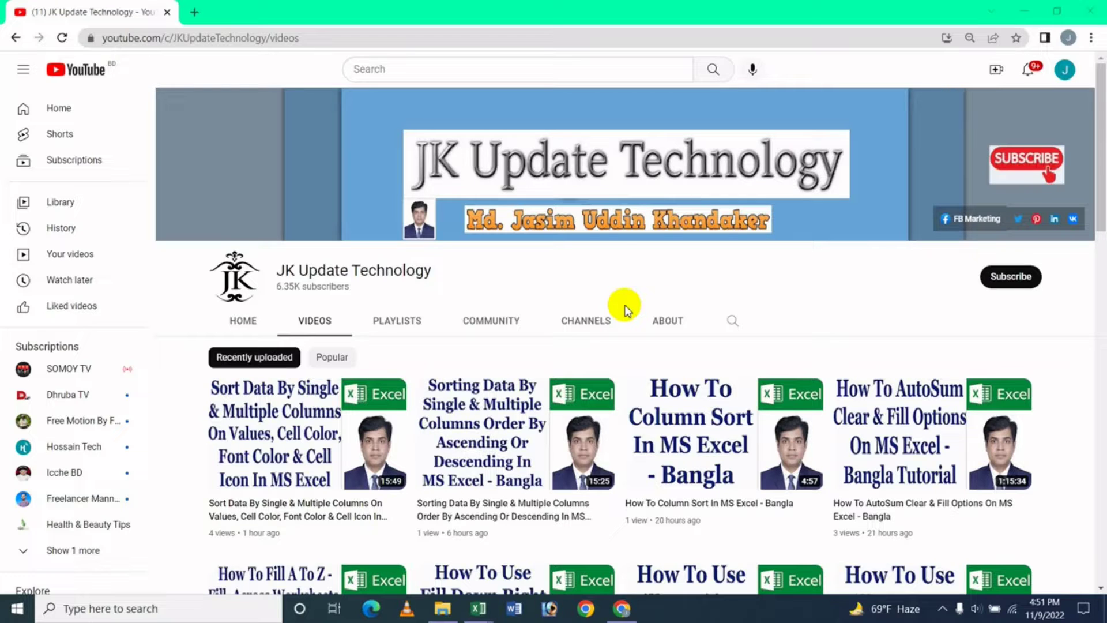
Switch from the YouTube videos page to the Employee Sales Report workbook in Excel.
{"action": "left_click", "coordinate": [482, 609]}
Bring the sales workbook forward and put the active cell inside the sales table.
{"action": "left_click", "coordinate": [577, 562]}
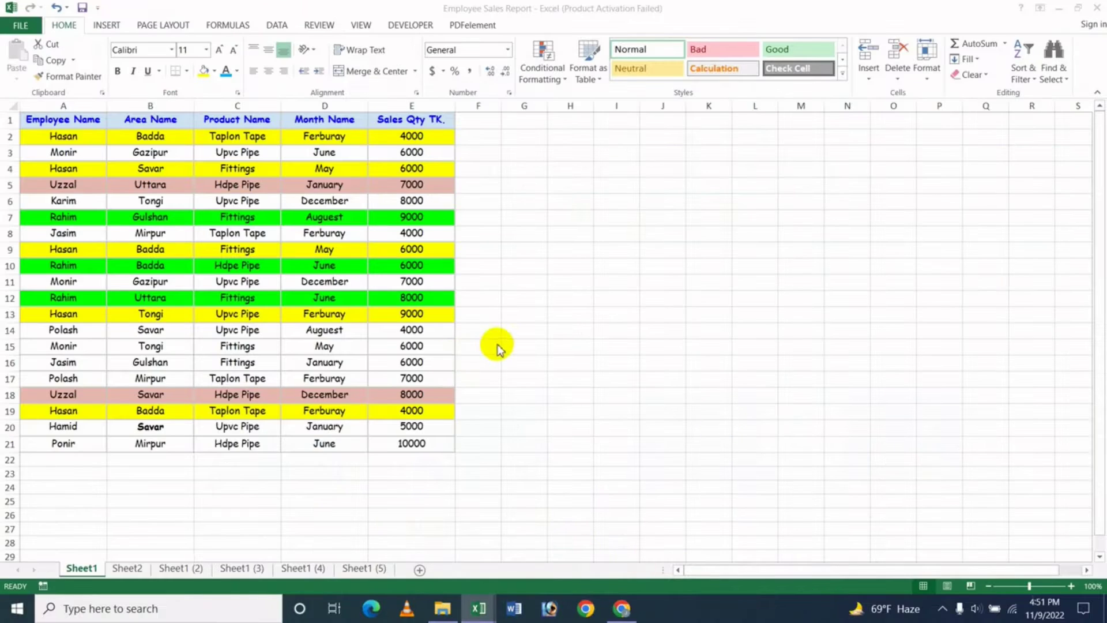
{"action": "left_click", "coordinate": [616, 282]}
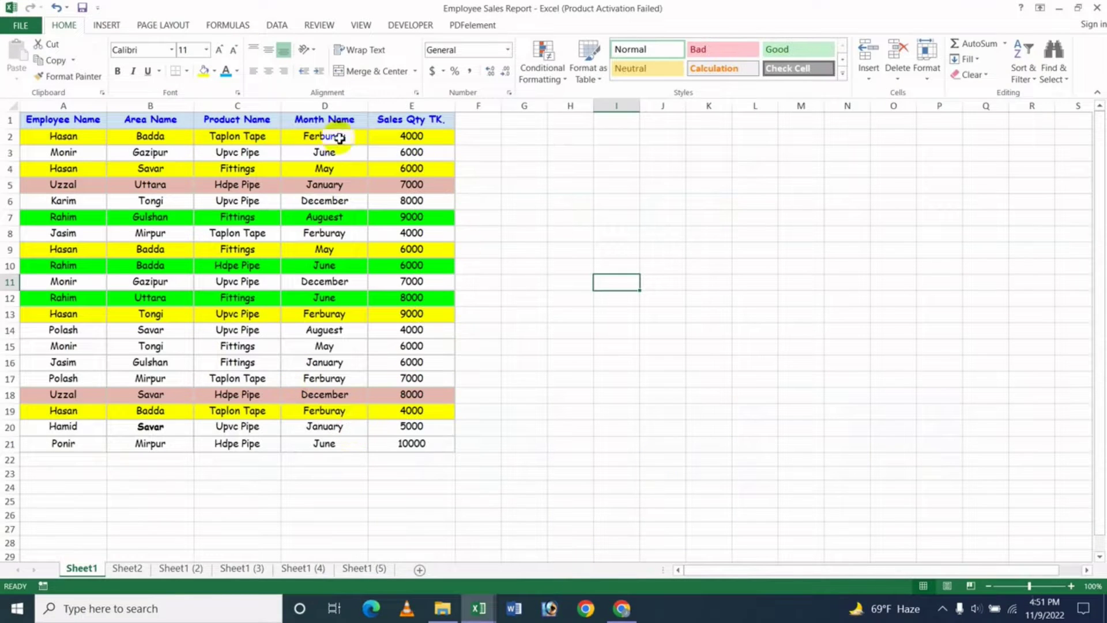
{"action": "left_click", "coordinate": [286, 315]}
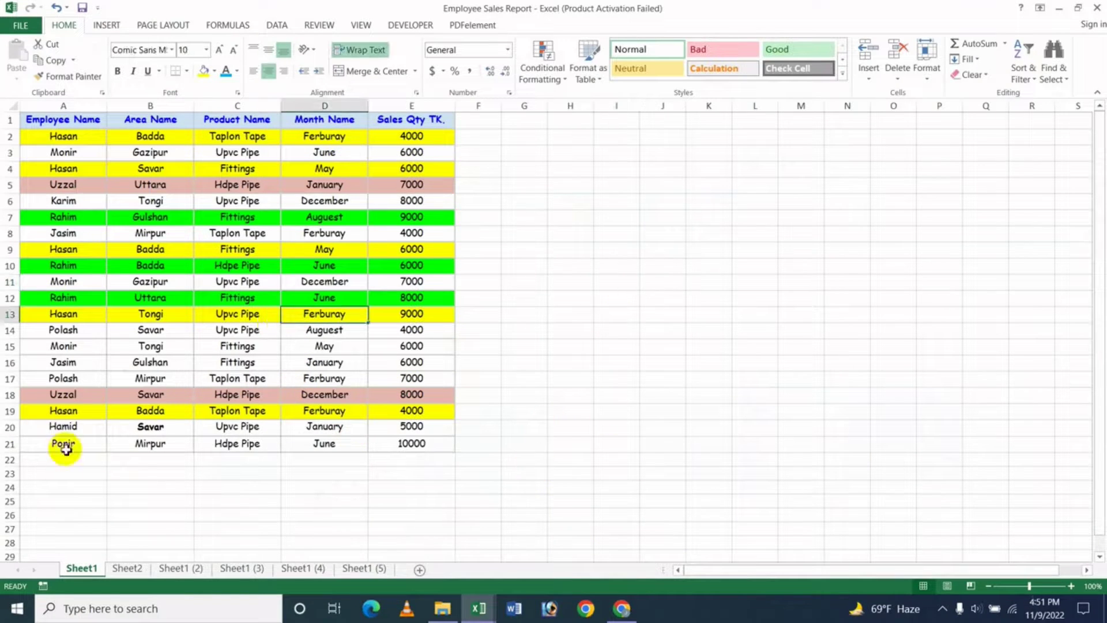
{"action": "left_click", "coordinate": [561, 349]}
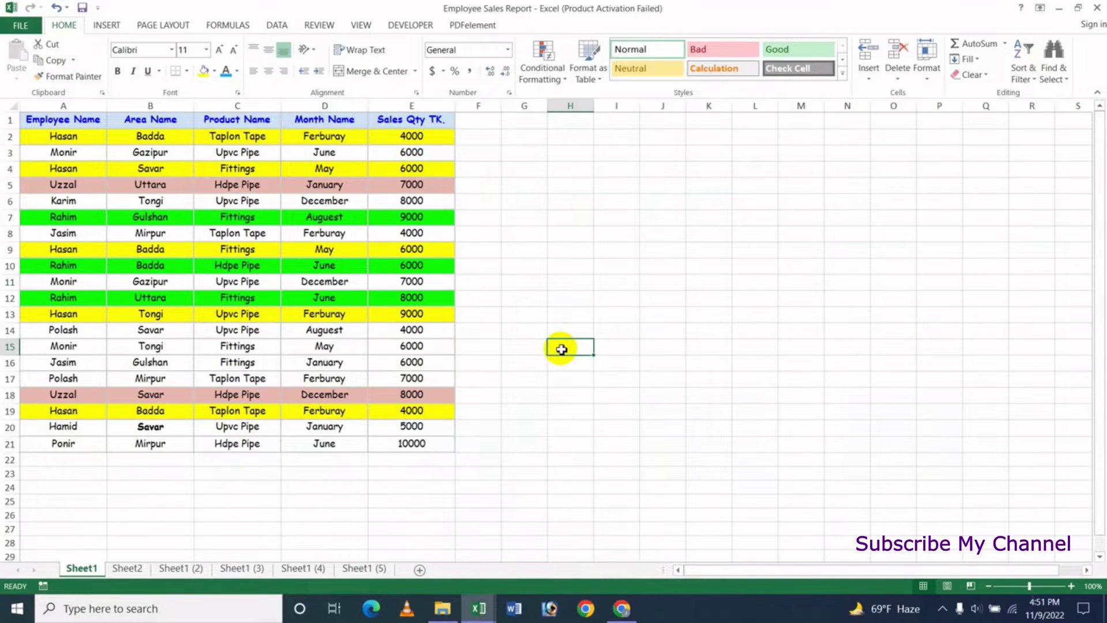
{"action": "left_click", "coordinate": [562, 267]}
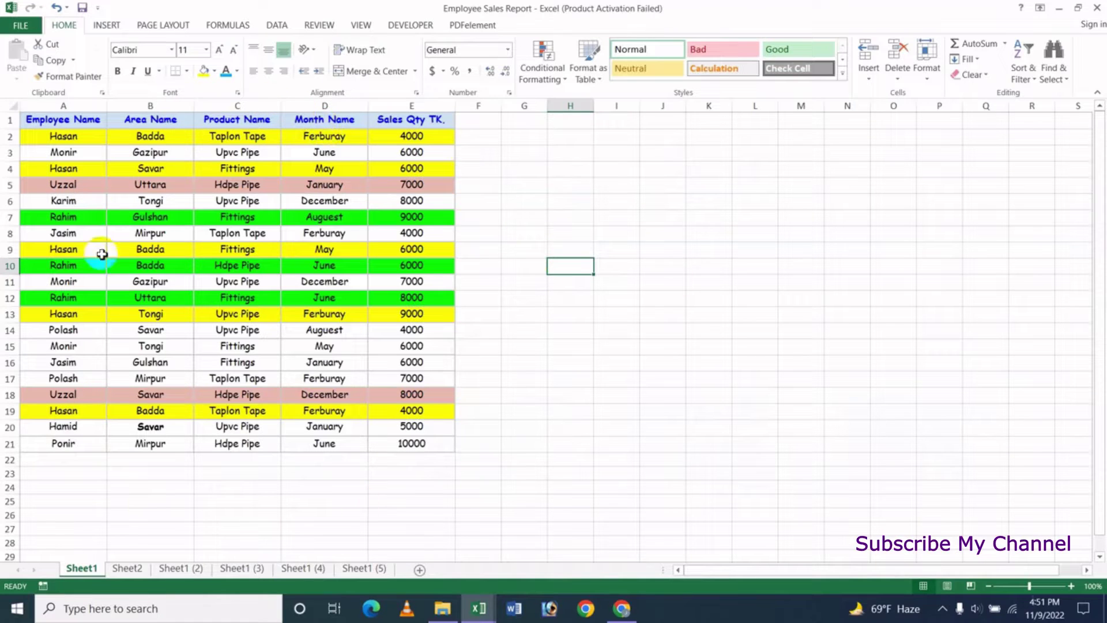
{"action": "left_click", "coordinate": [149, 230]}
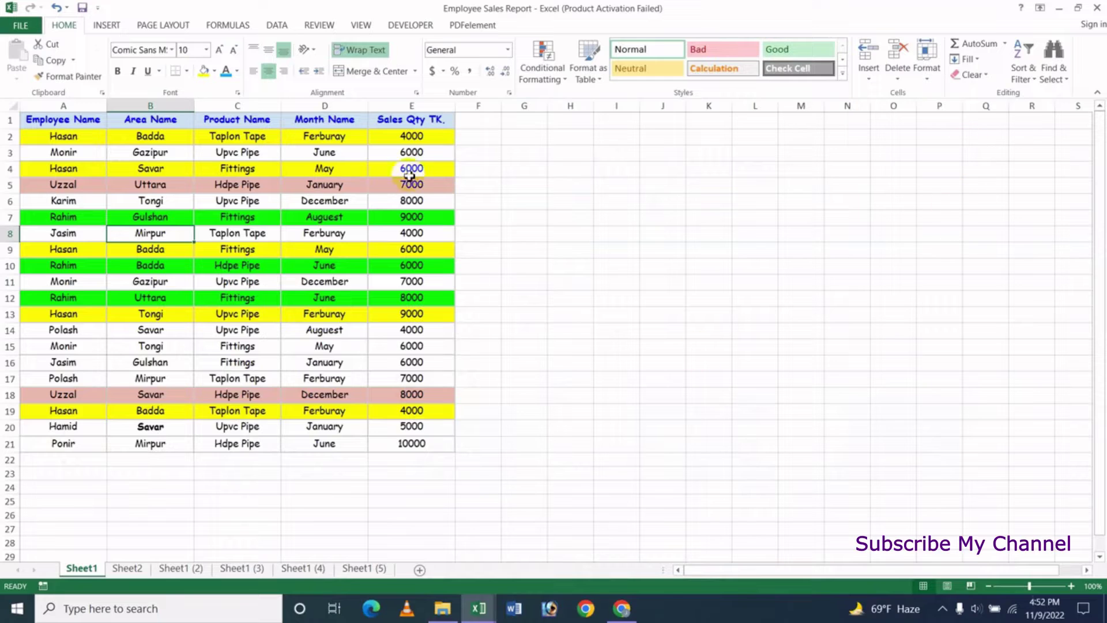
Glance at Sort & Filter without choosing anything, then switch to the DATA tools.
{"action": "left_click", "coordinate": [1031, 75]}
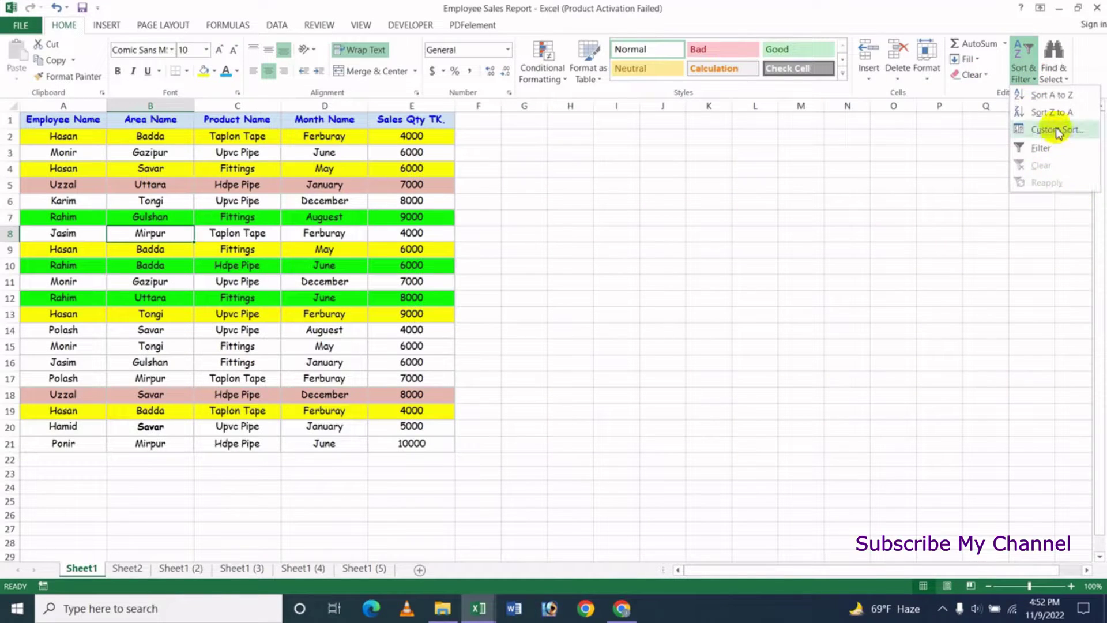
{"action": "left_click", "coordinate": [546, 236]}
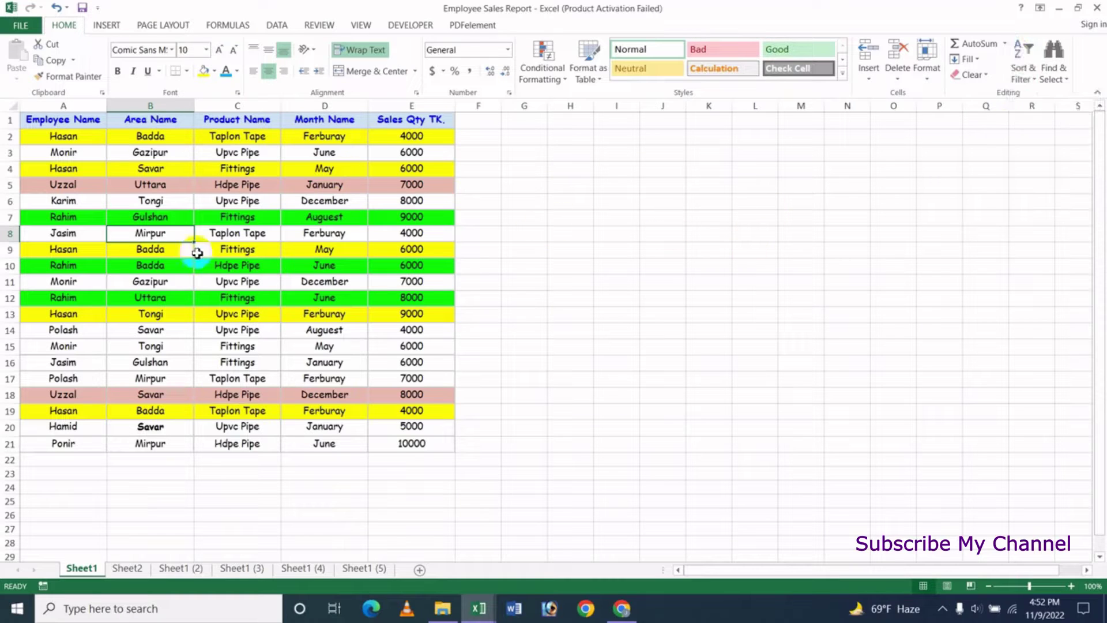
{"action": "left_click", "coordinate": [273, 27]}
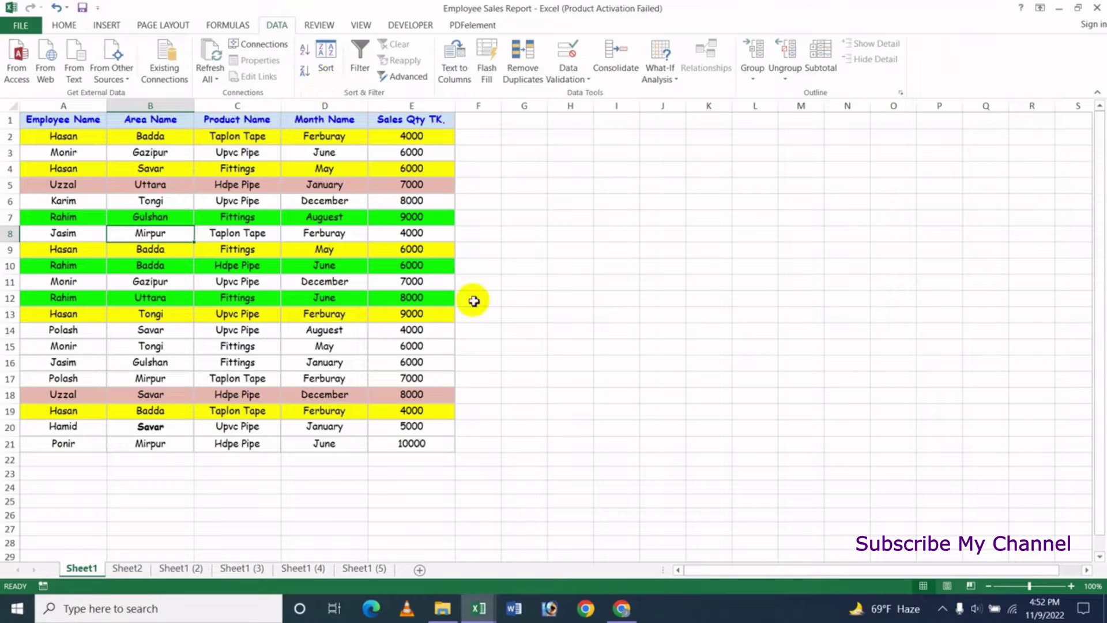
In the Sort dialog, sort by Employee Name and bring up the Order choices.
{"action": "left_click", "coordinate": [325, 64]}
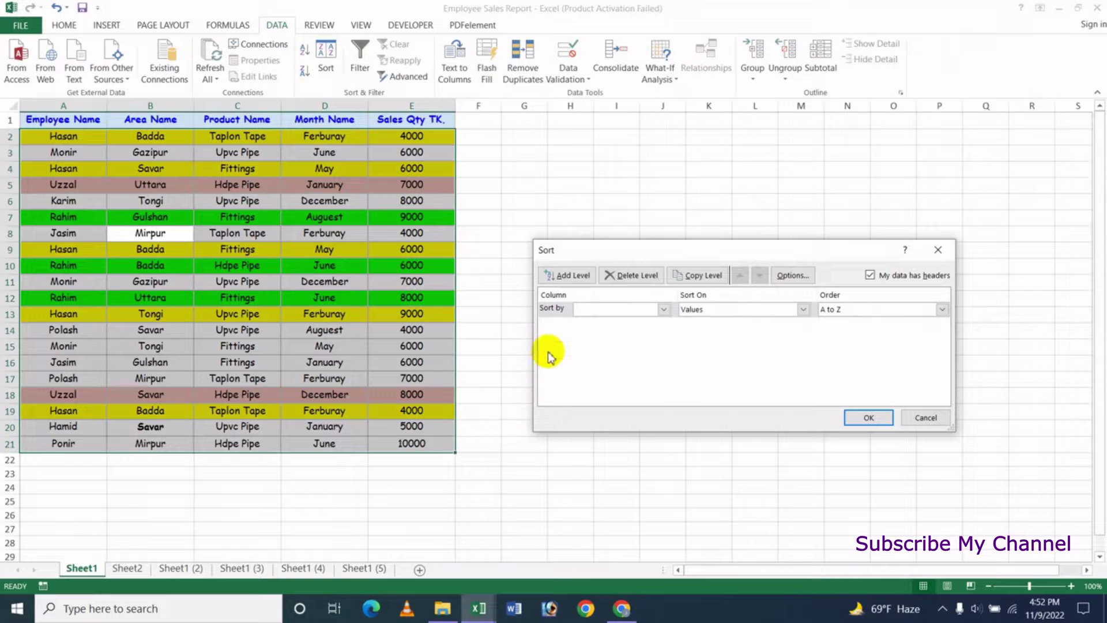
{"action": "left_click_drag", "start_coordinate": [712, 249], "coordinate": [757, 214]}
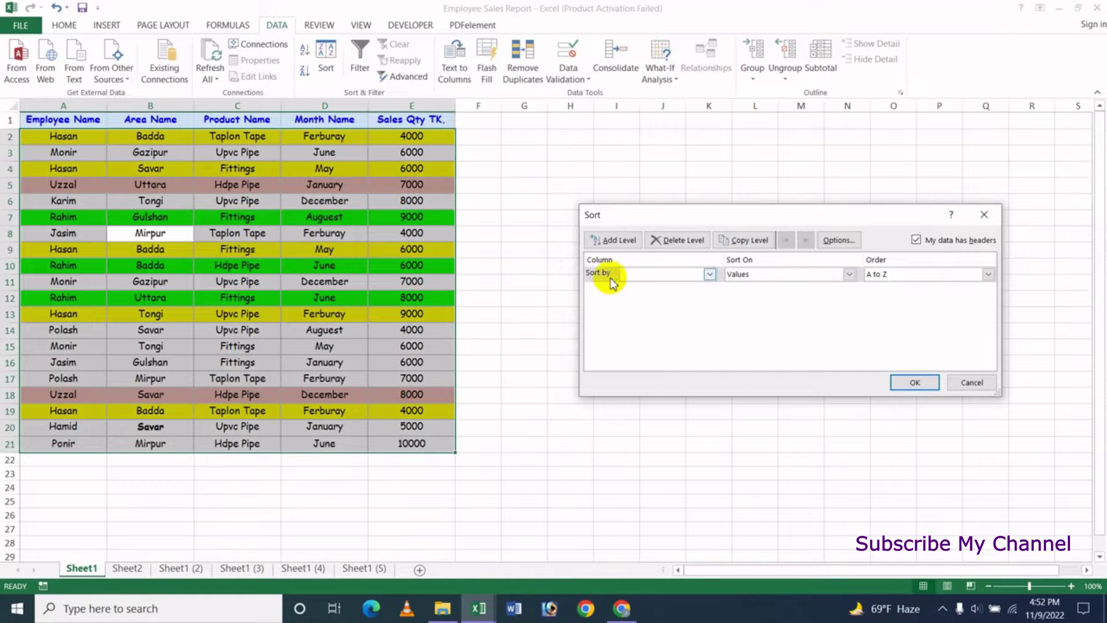
{"action": "left_click", "coordinate": [709, 274]}
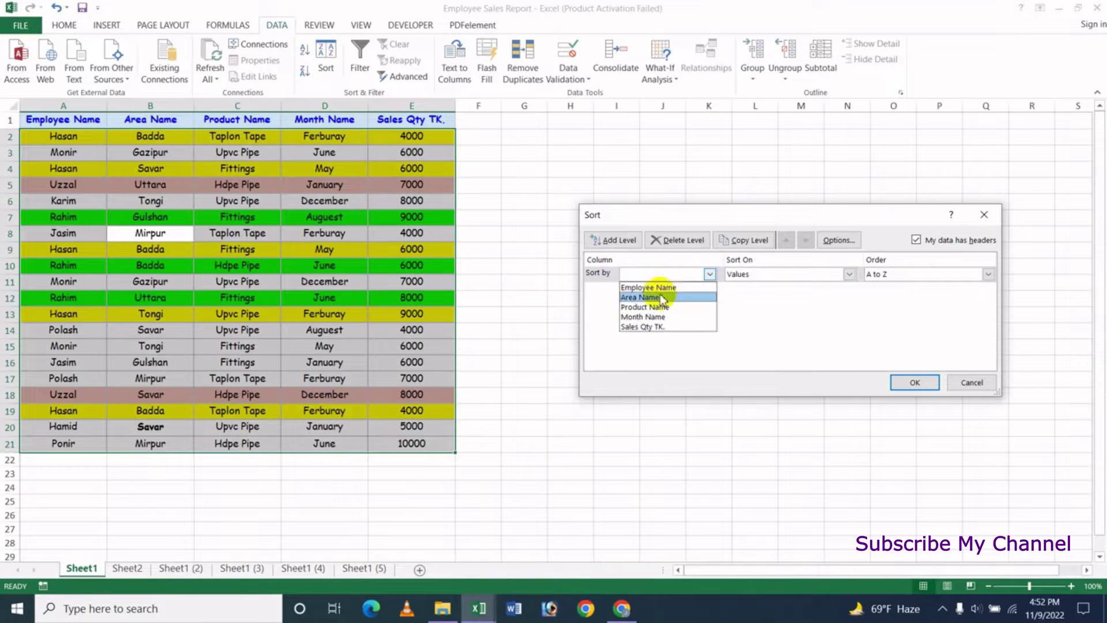
{"action": "left_click", "coordinate": [670, 289]}
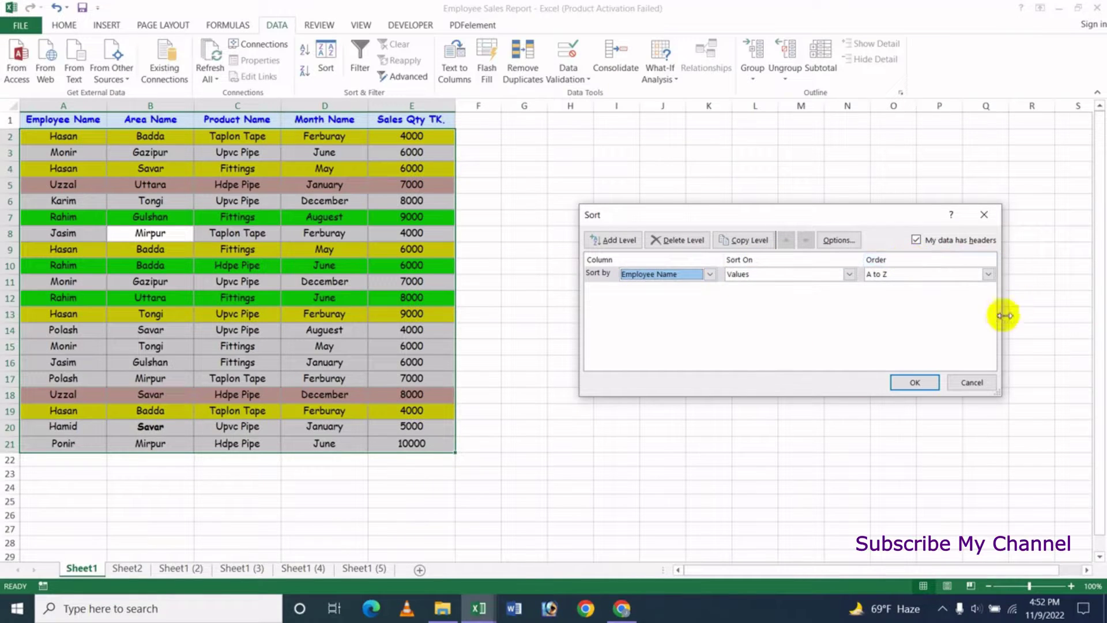
{"action": "left_click", "coordinate": [988, 274]}
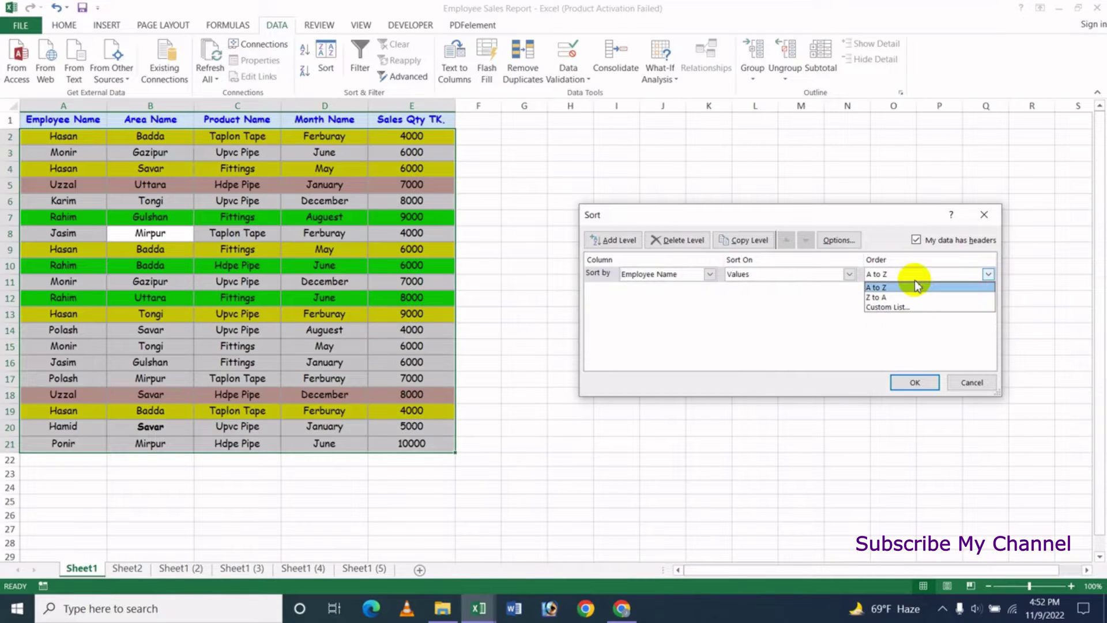
Sort the table by Employee Name using a new custom list of three employee names.
{"action": "left_click", "coordinate": [905, 308]}
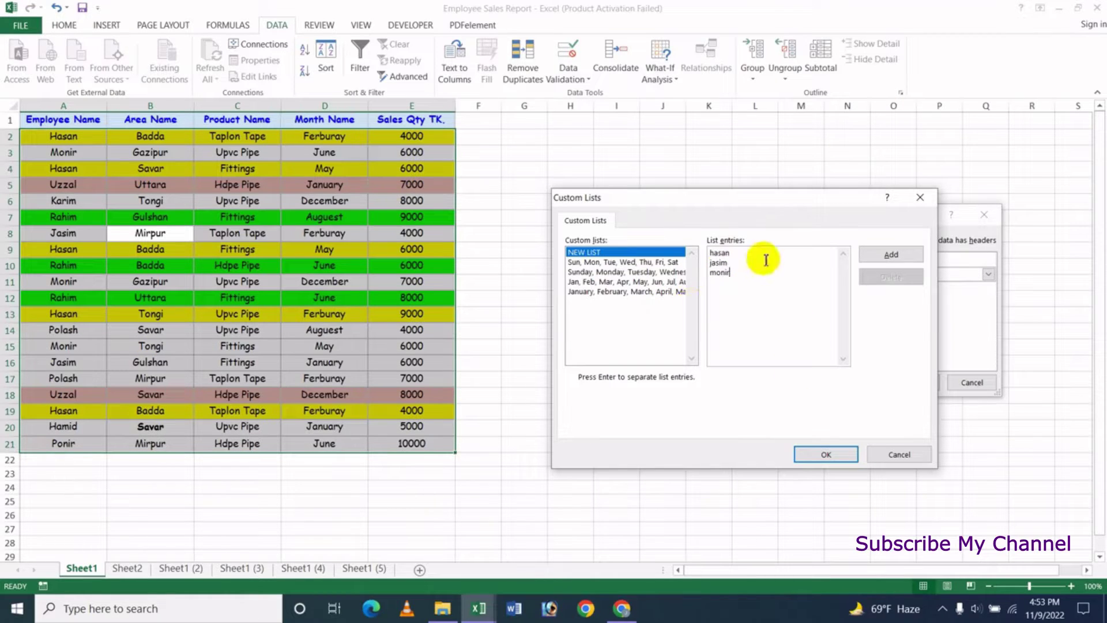
{"action": "left_click", "coordinate": [892, 255]}
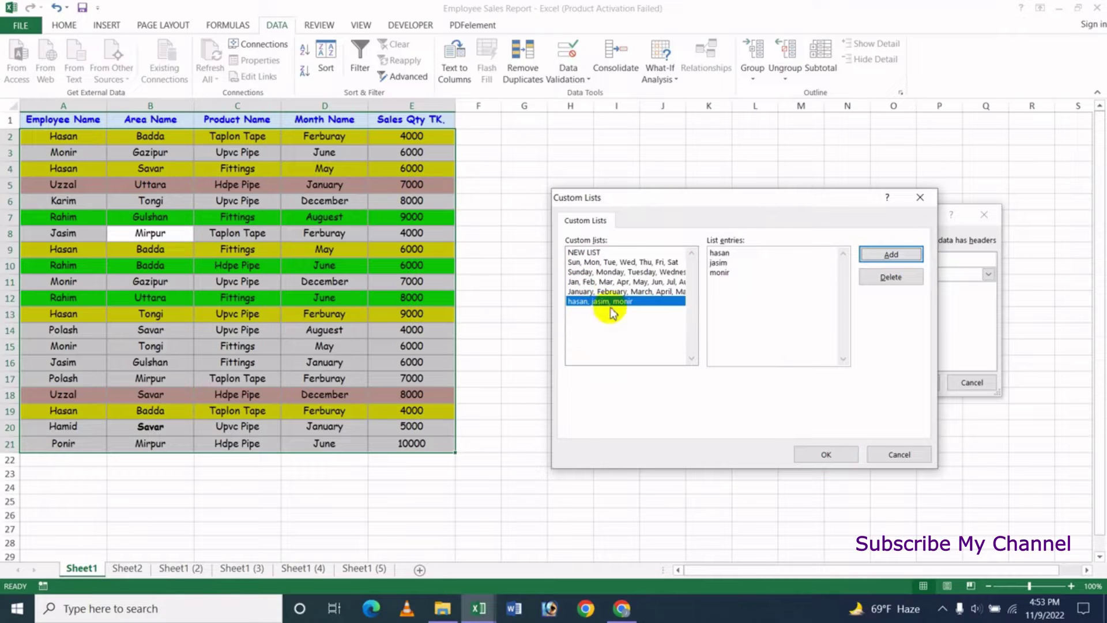
{"action": "left_click", "coordinate": [829, 455]}
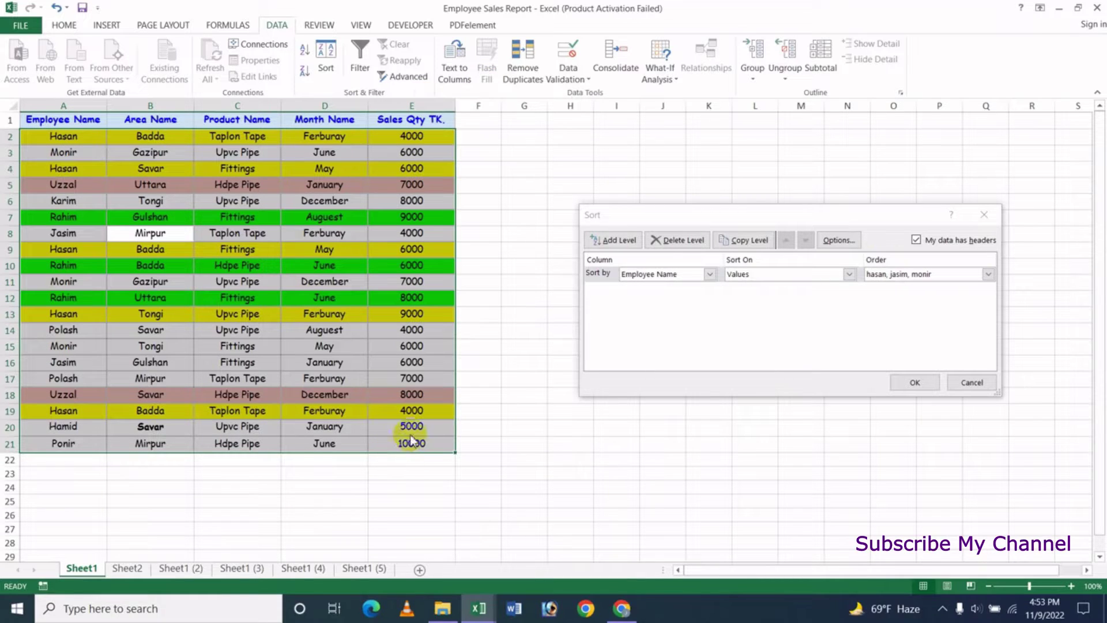
{"action": "left_click", "coordinate": [913, 382]}
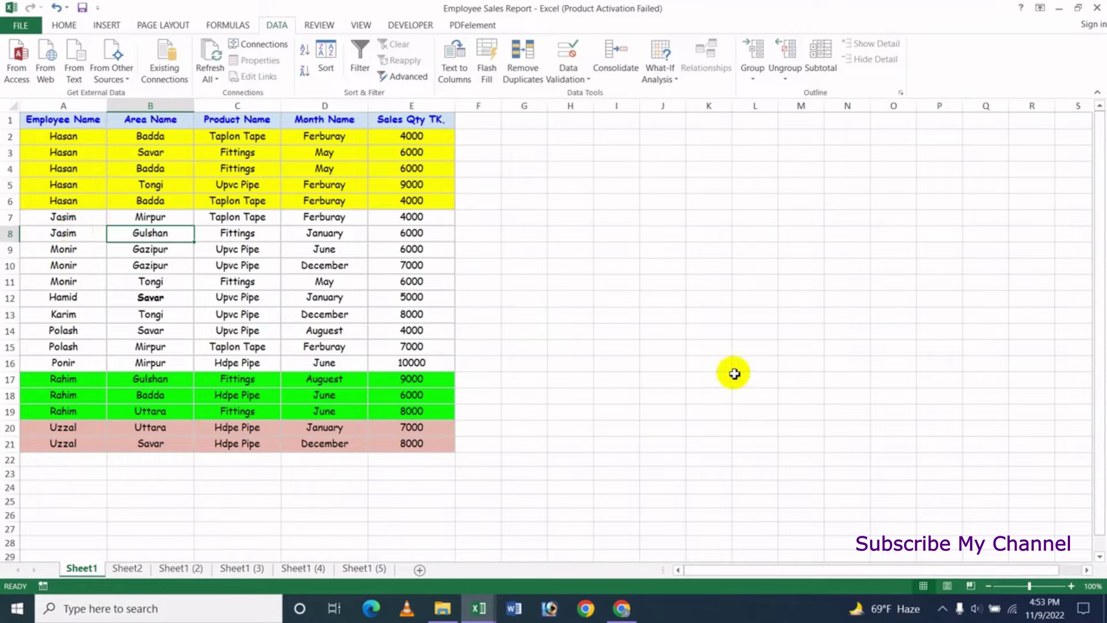
Undo the custom employee sort with Ctrl+Z.
{"action": "key", "text": "ctrl+z"}
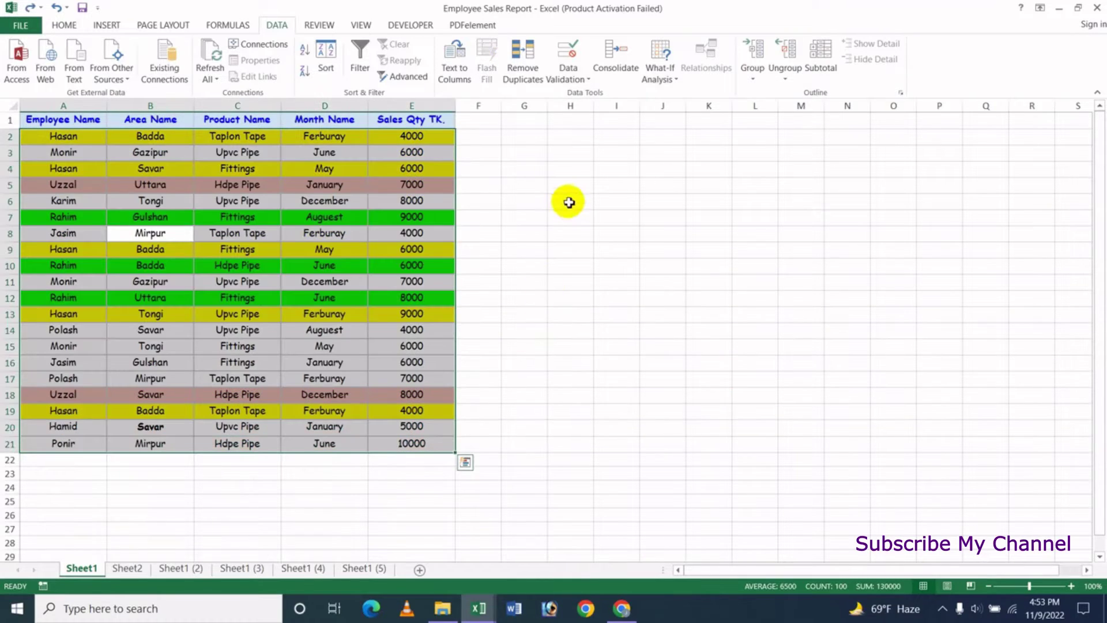
From HOME's Custom Sort, set Sort by to Area Name and open Custom Lists for its order.
{"action": "left_click", "coordinate": [214, 254]}
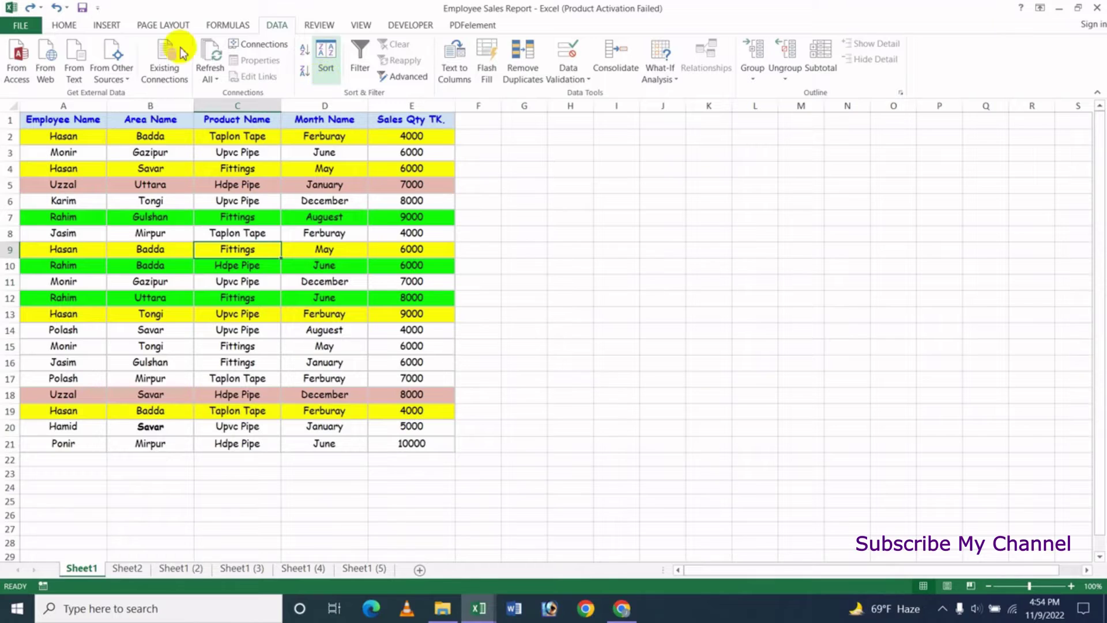
{"action": "left_click", "coordinate": [66, 25]}
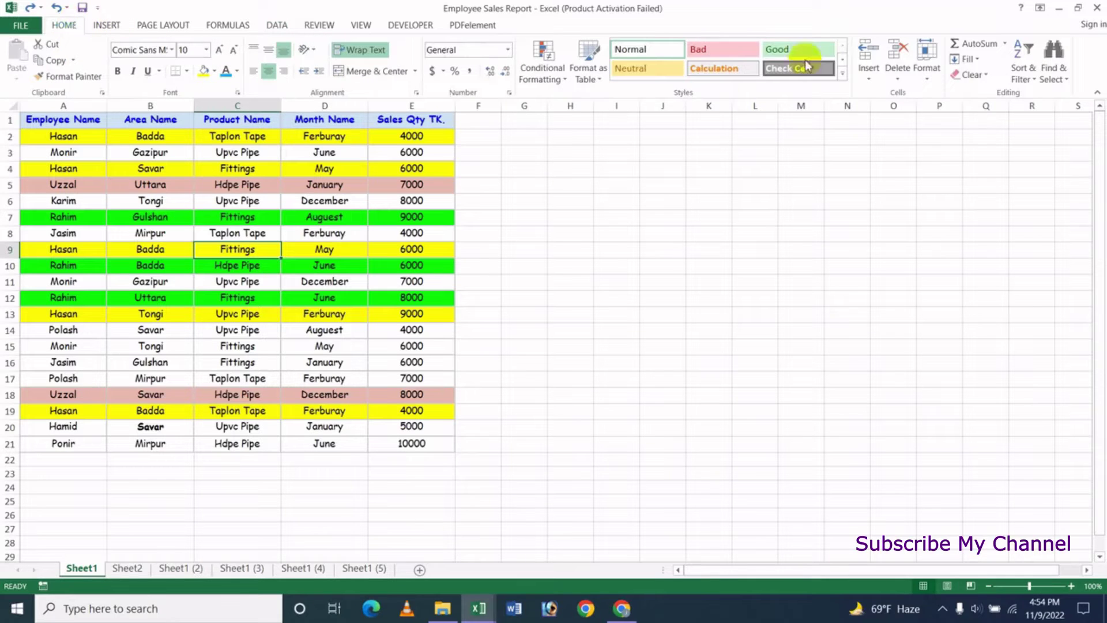
{"action": "left_click", "coordinate": [1023, 68]}
{"action": "left_click", "coordinate": [1056, 140]}
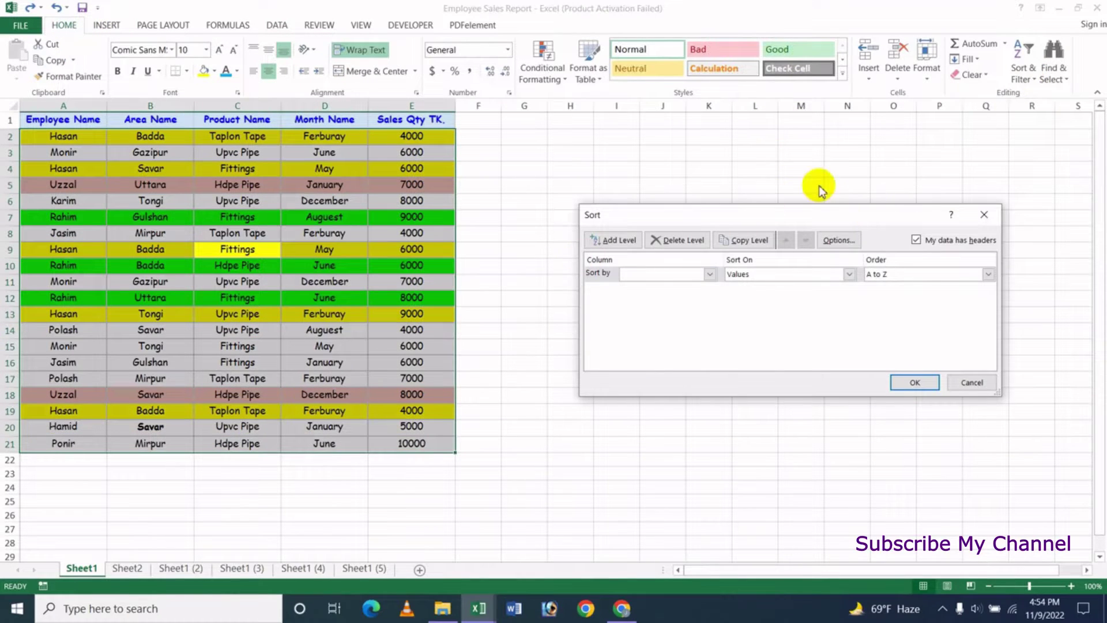
{"action": "left_click_drag", "start_coordinate": [805, 215], "coordinate": [756, 200]}
{"action": "left_click", "coordinate": [657, 259]}
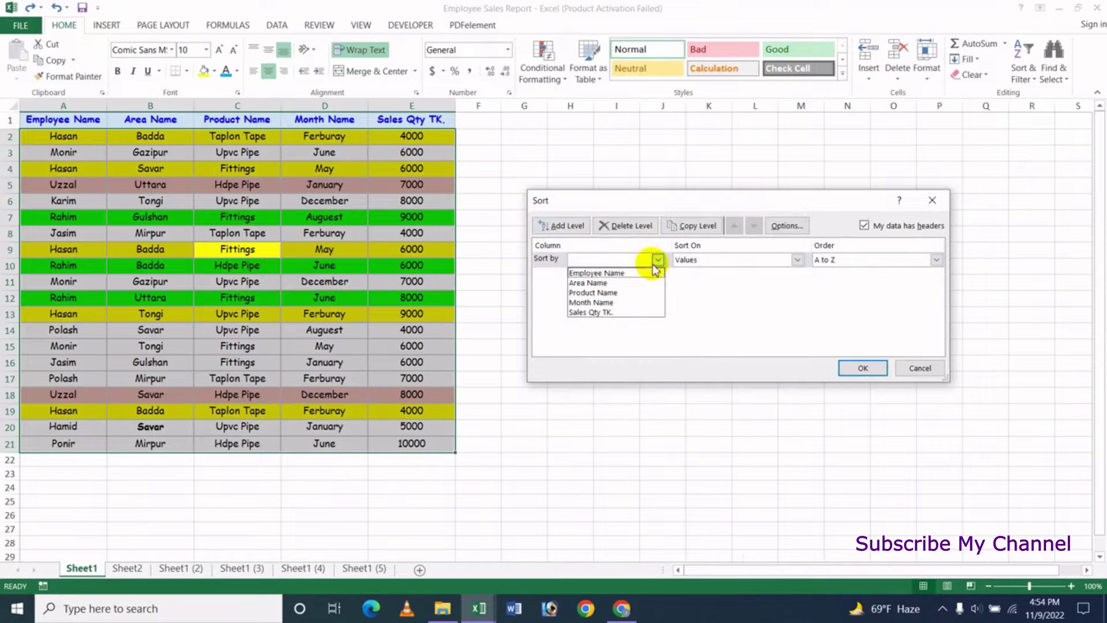
{"action": "left_click", "coordinate": [614, 282]}
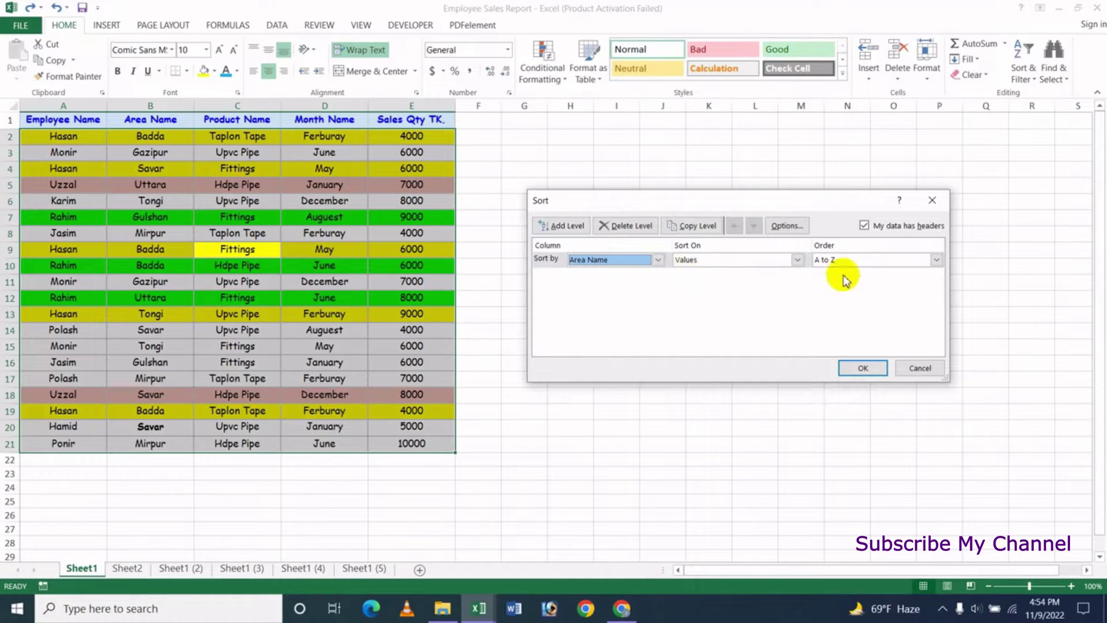
{"action": "left_click", "coordinate": [936, 260]}
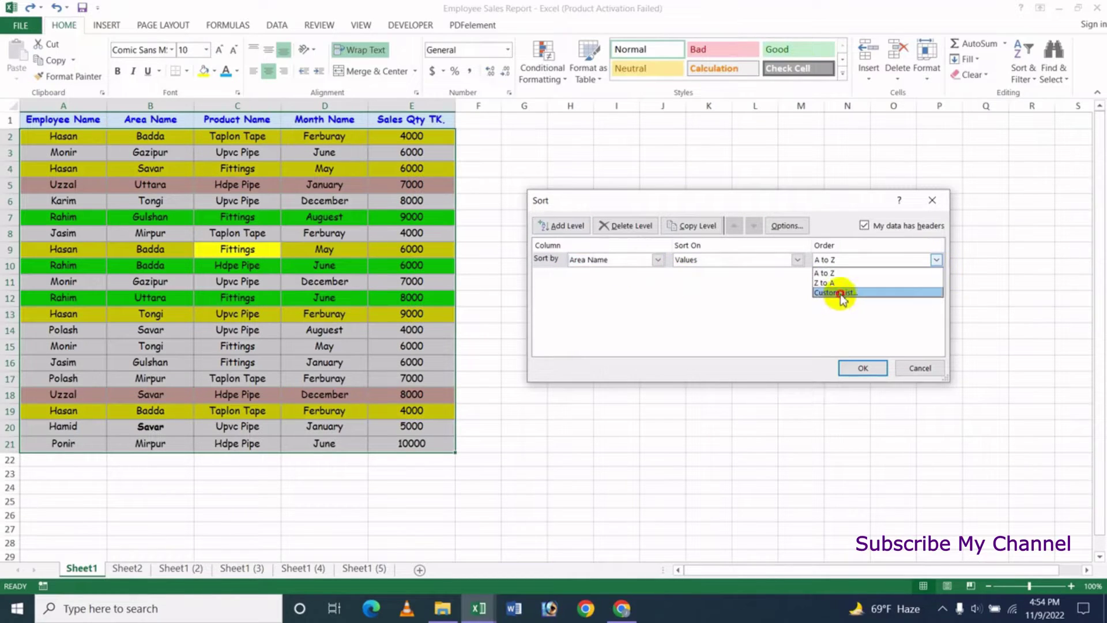
{"action": "left_click", "coordinate": [842, 293]}
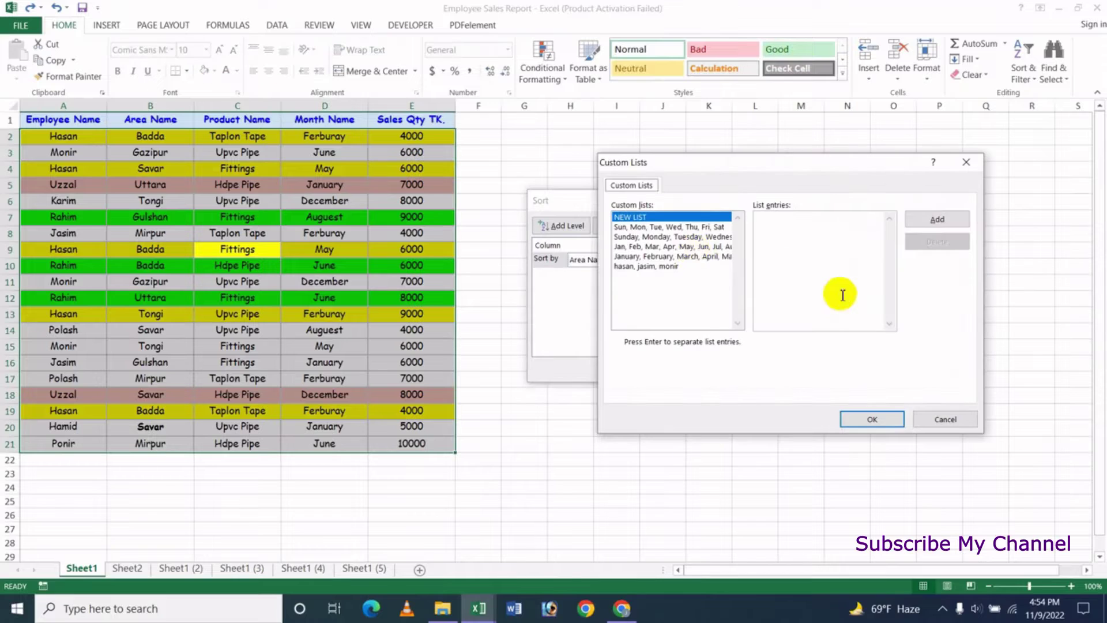
Add the list gazipur, mirpur, tongi, savar and sort Area Name in that order.
{"action": "left_click", "coordinate": [773, 235]}
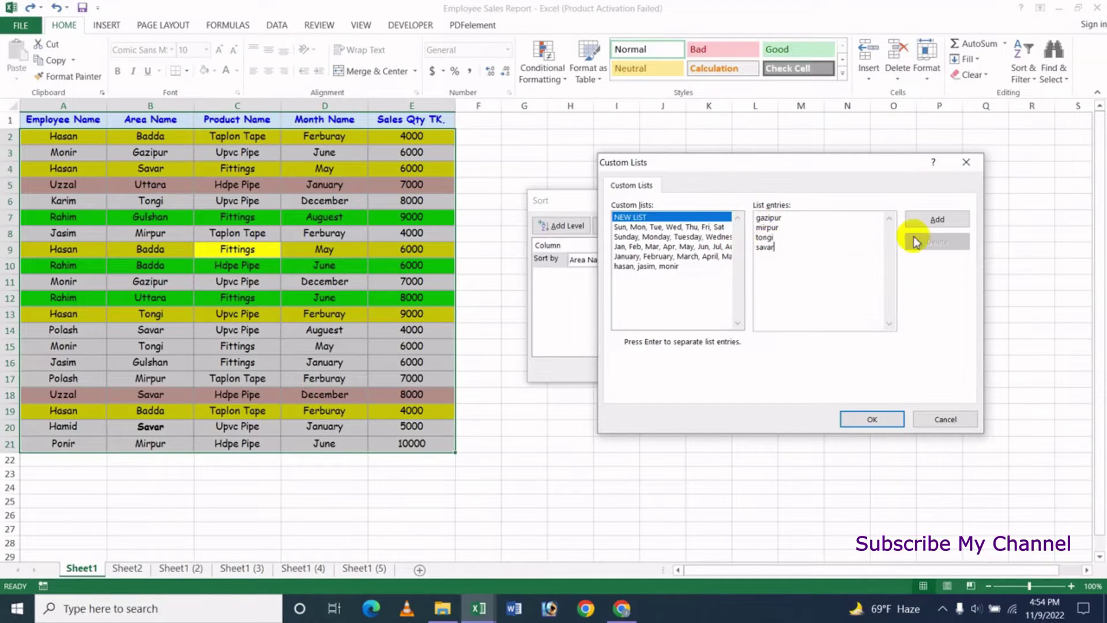
{"action": "left_click", "coordinate": [934, 220]}
{"action": "left_click", "coordinate": [871, 420]}
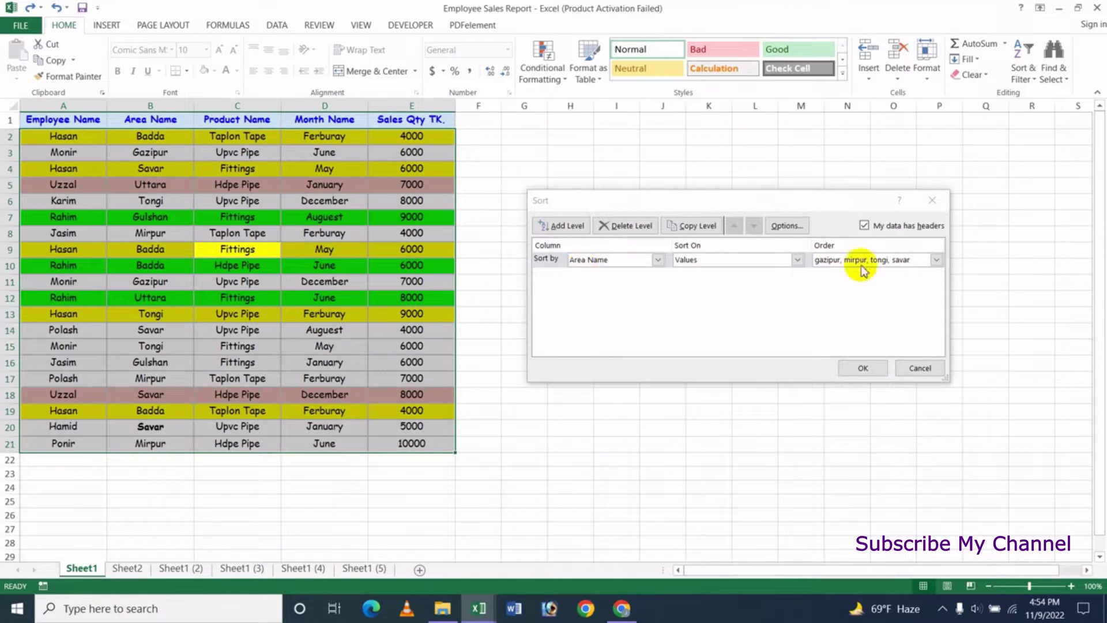
{"action": "left_click", "coordinate": [861, 368]}
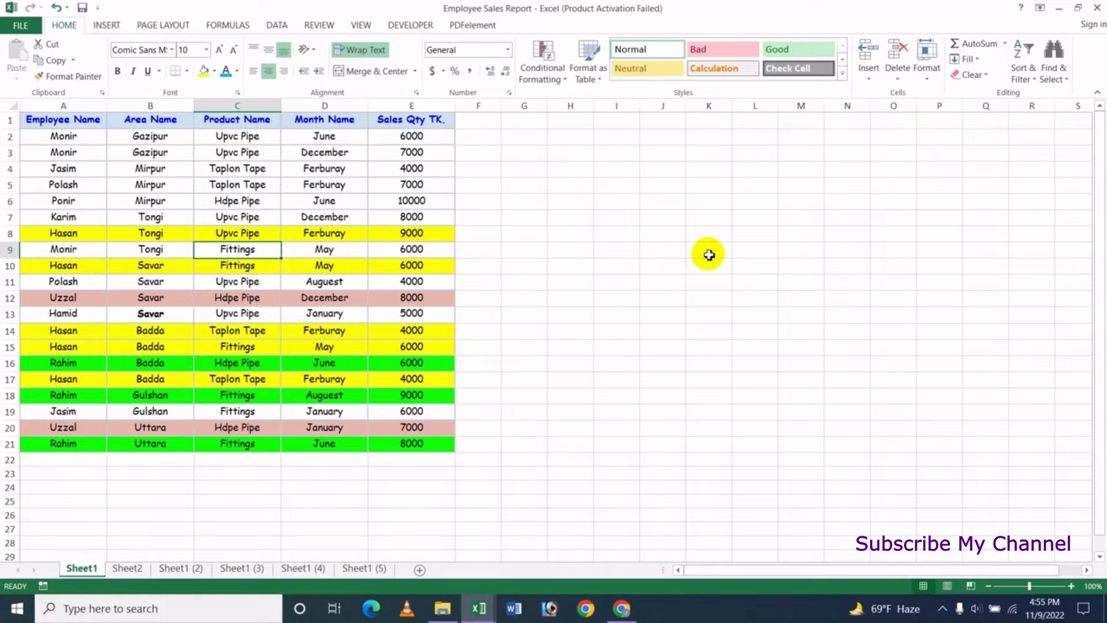
Restore the table's original order and enter January, February, May in J7:J9.
{"action": "key", "text": "F9"}
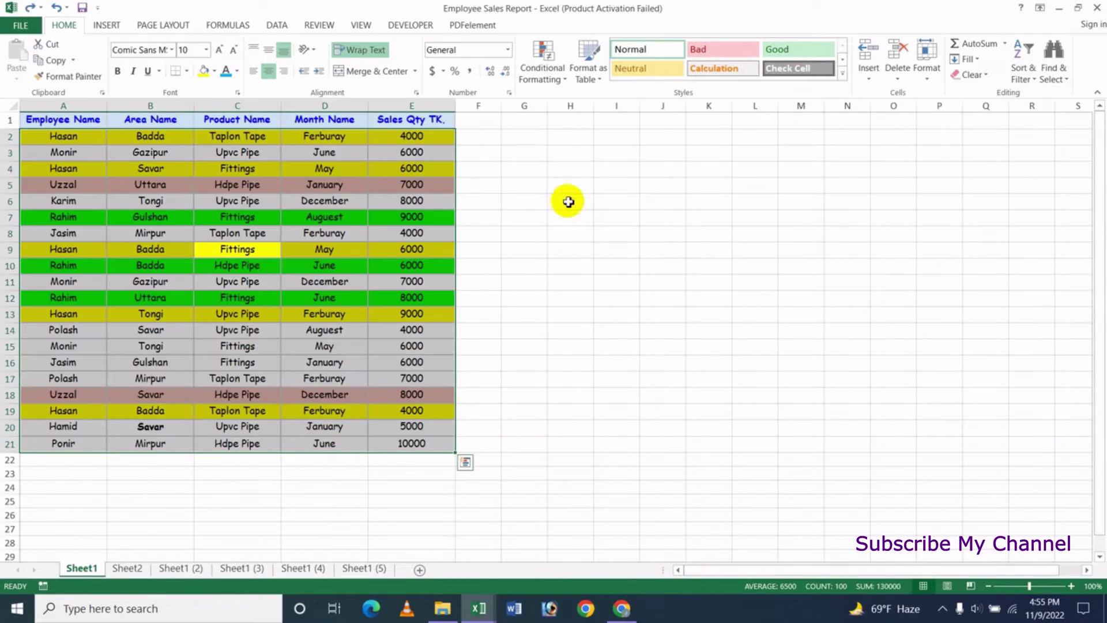
{"action": "left_click", "coordinate": [570, 249]}
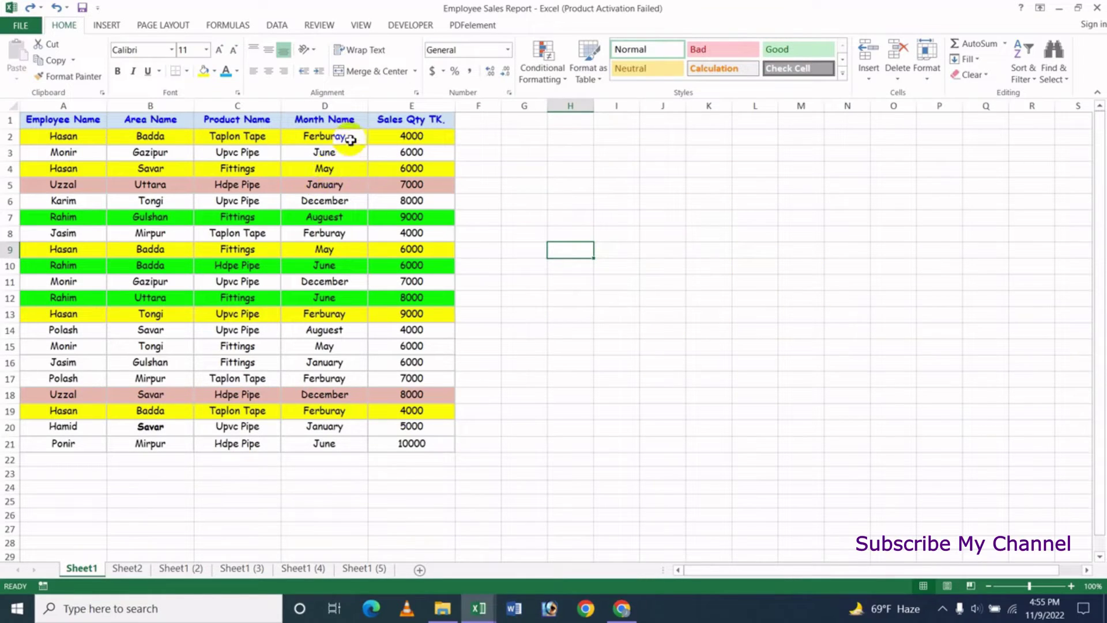
{"action": "left_click", "coordinate": [673, 221]}
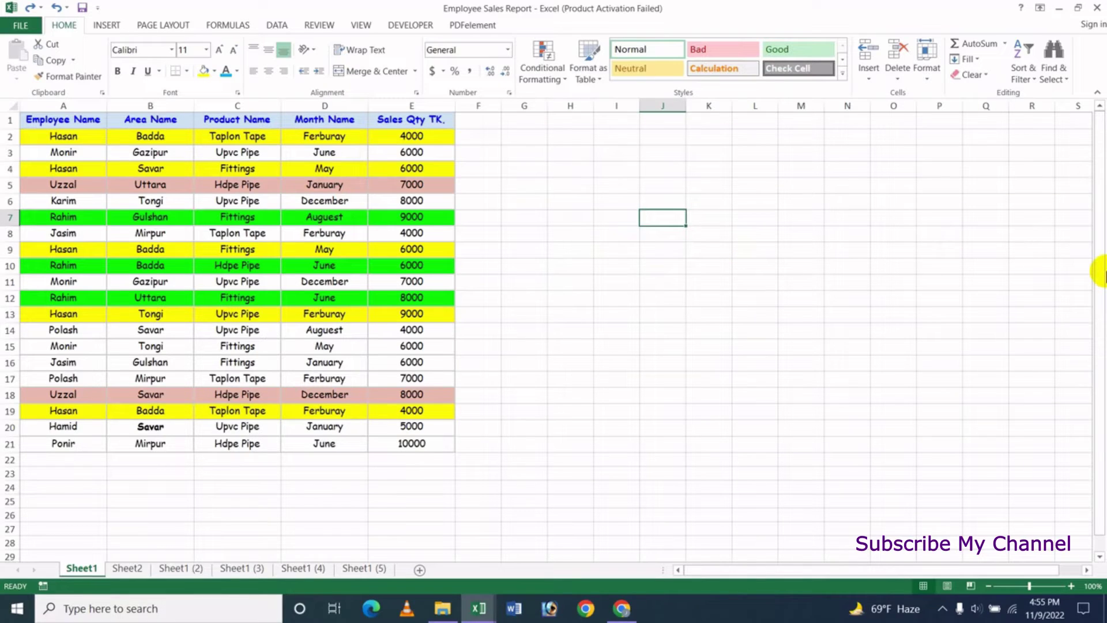
{"action": "type", "text": "Ja"}
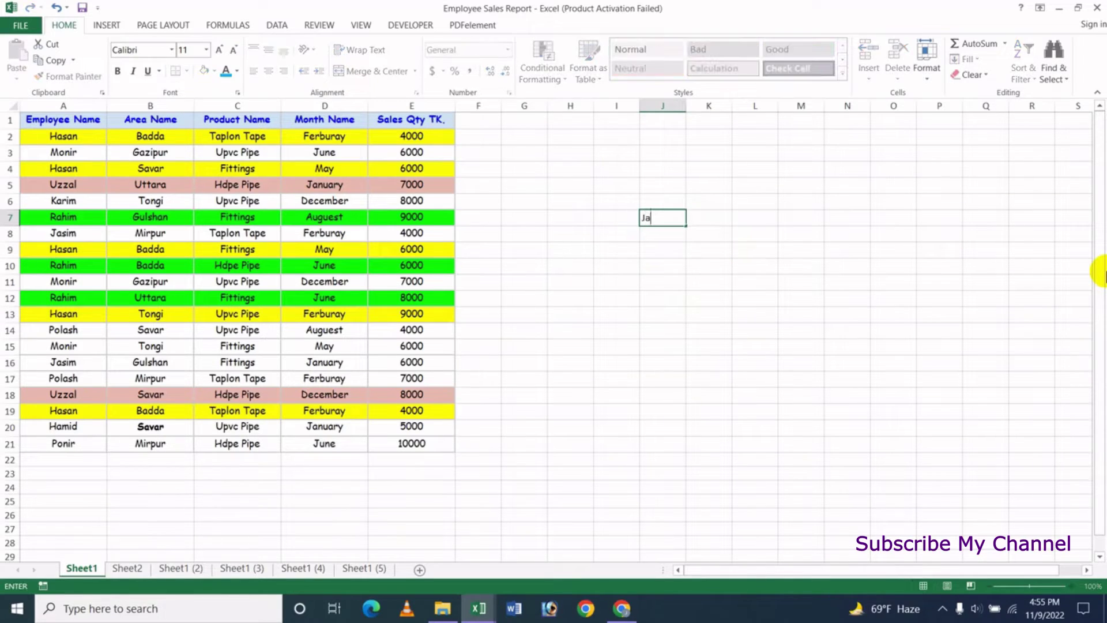
{"action": "type", "text": "nuary"}
{"action": "key", "text": "Return"}
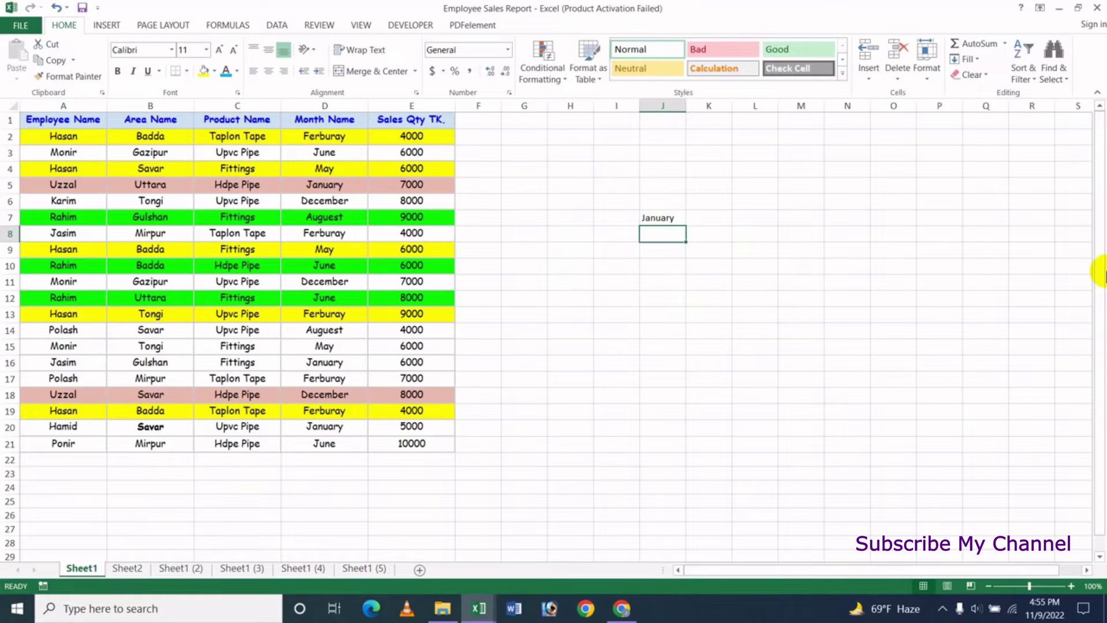
{"action": "type", "text": "February"}
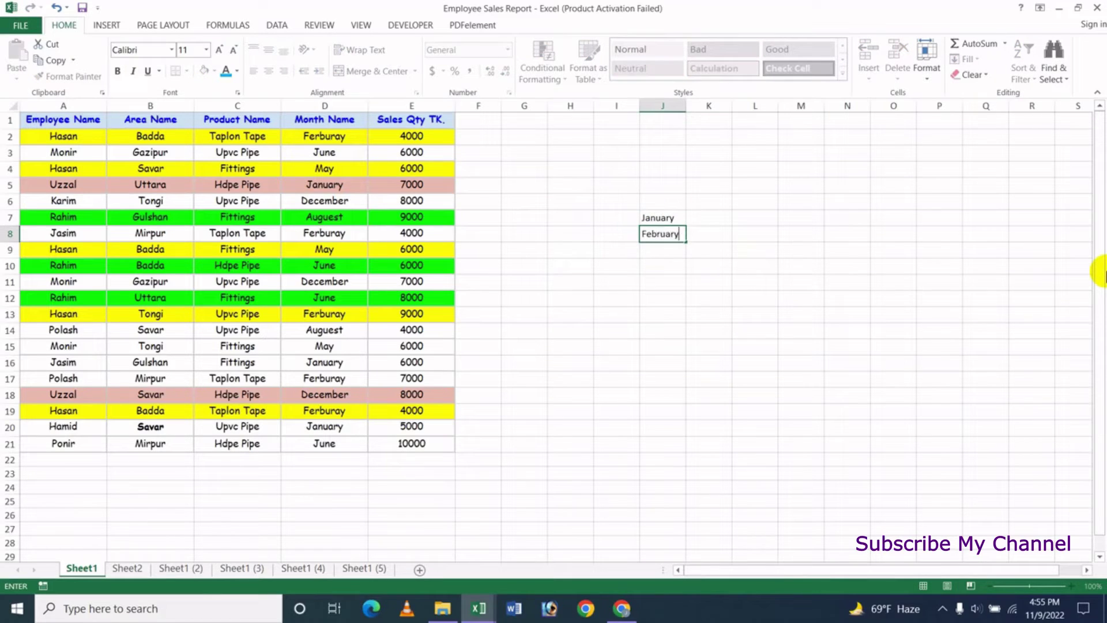
{"action": "key", "text": "Return"}
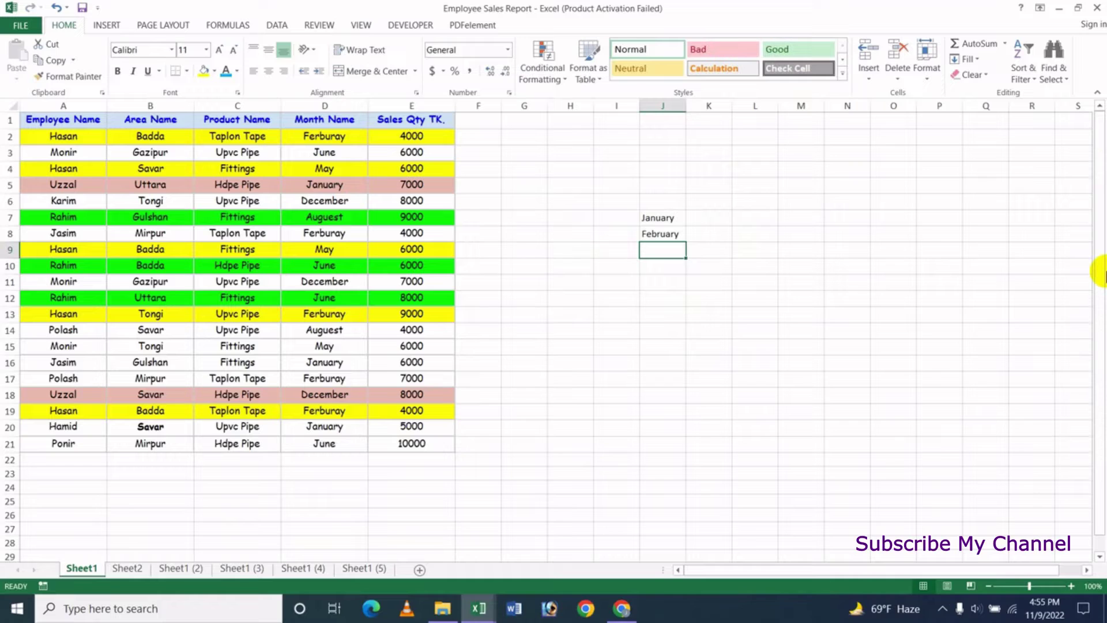
{"action": "type", "text": "May"}
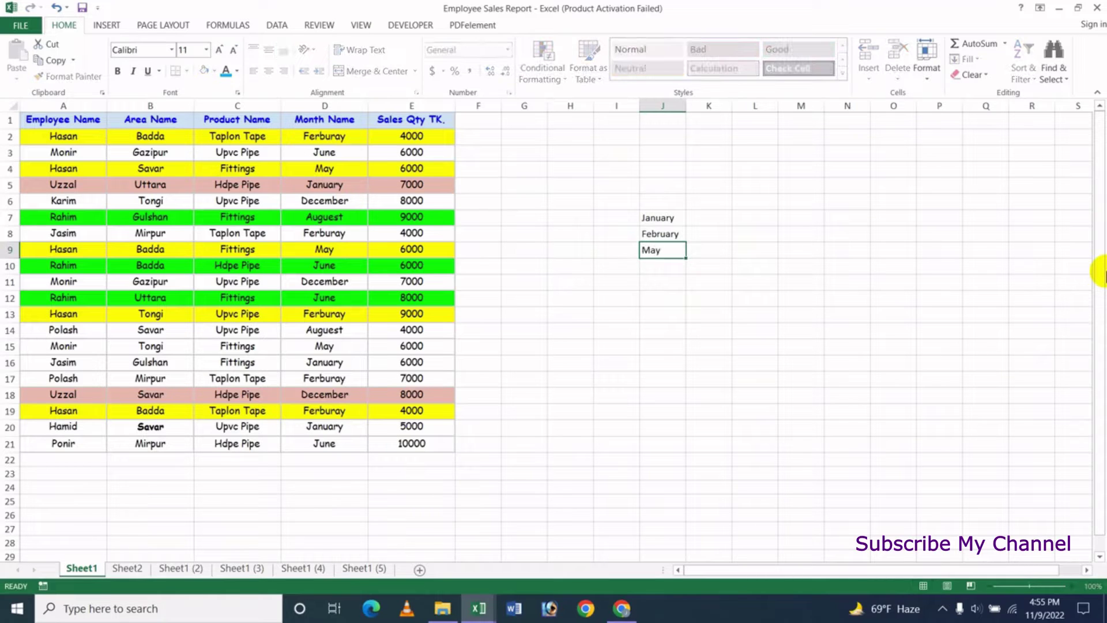
{"action": "key", "text": "Return"}
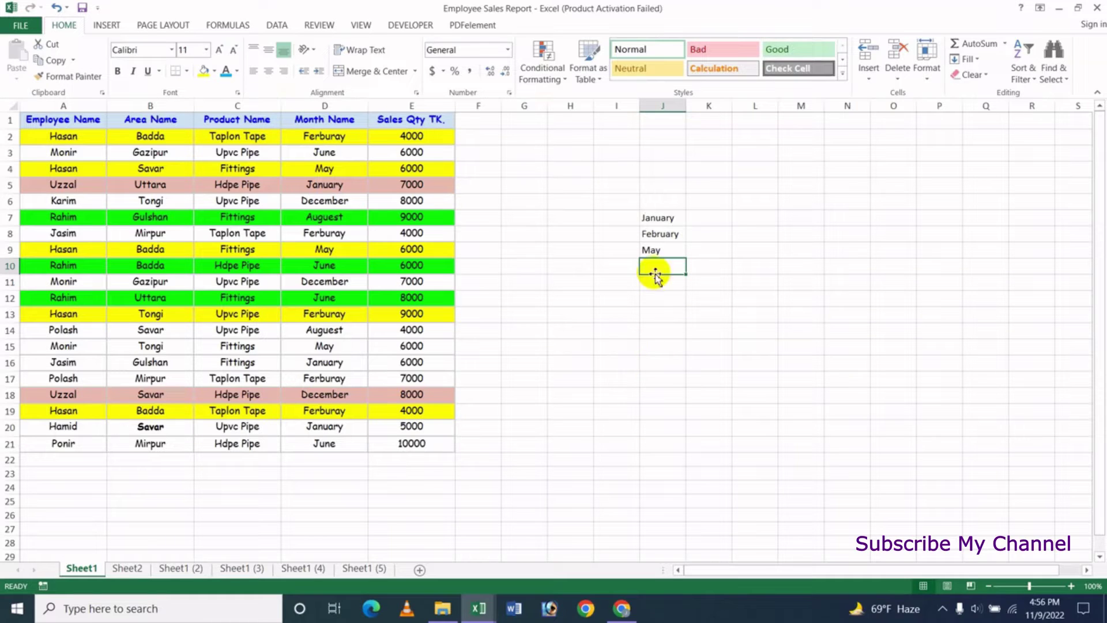
Open Edit Custom Lists from File > Options > Advanced, moving it off the month cells.
{"action": "left_click", "coordinate": [26, 26]}
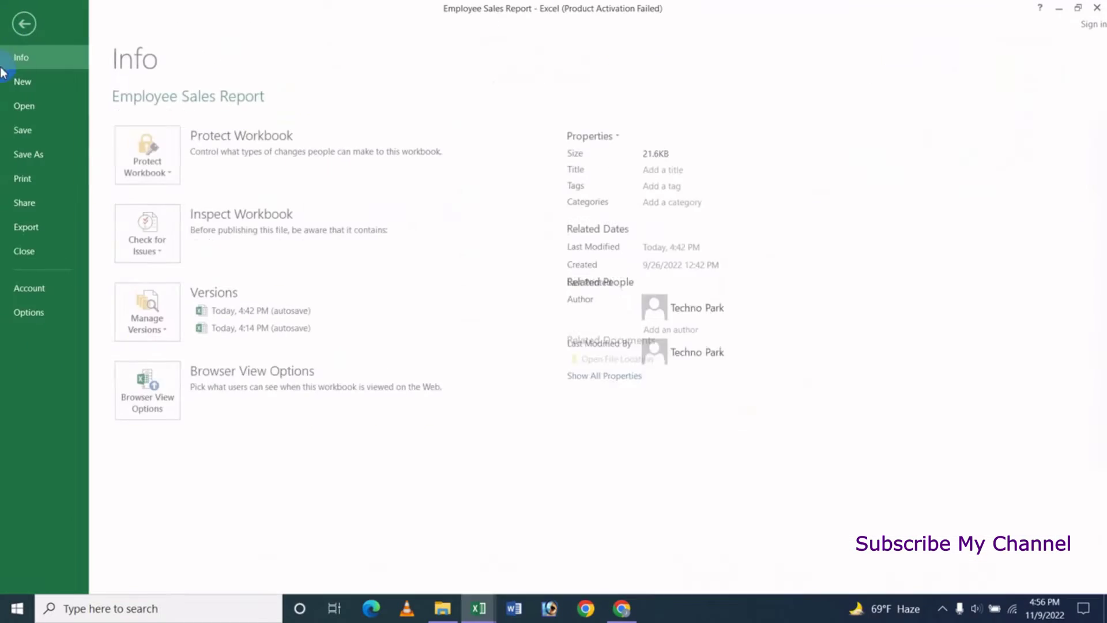
{"action": "left_click", "coordinate": [30, 312]}
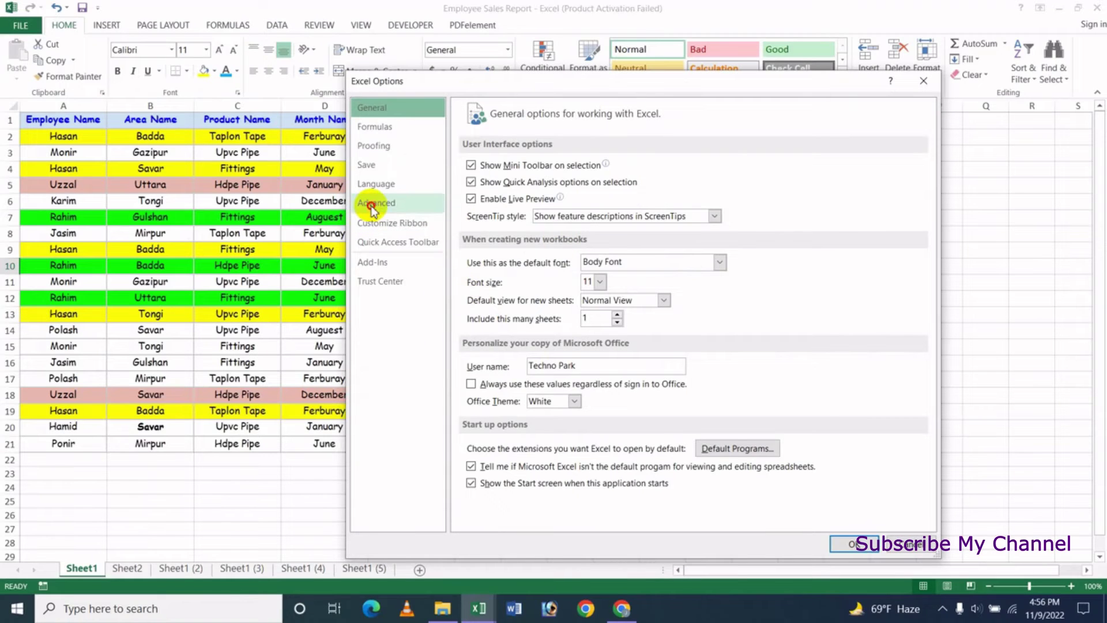
{"action": "left_click", "coordinate": [373, 206]}
{"action": "mouse_move", "coordinate": [930, 155]}
{"action": "left_mouse_down"}
{"action": "mouse_move", "coordinate": [946, 454]}
{"action": "mouse_move", "coordinate": [907, 479]}
{"action": "left_mouse_up"}
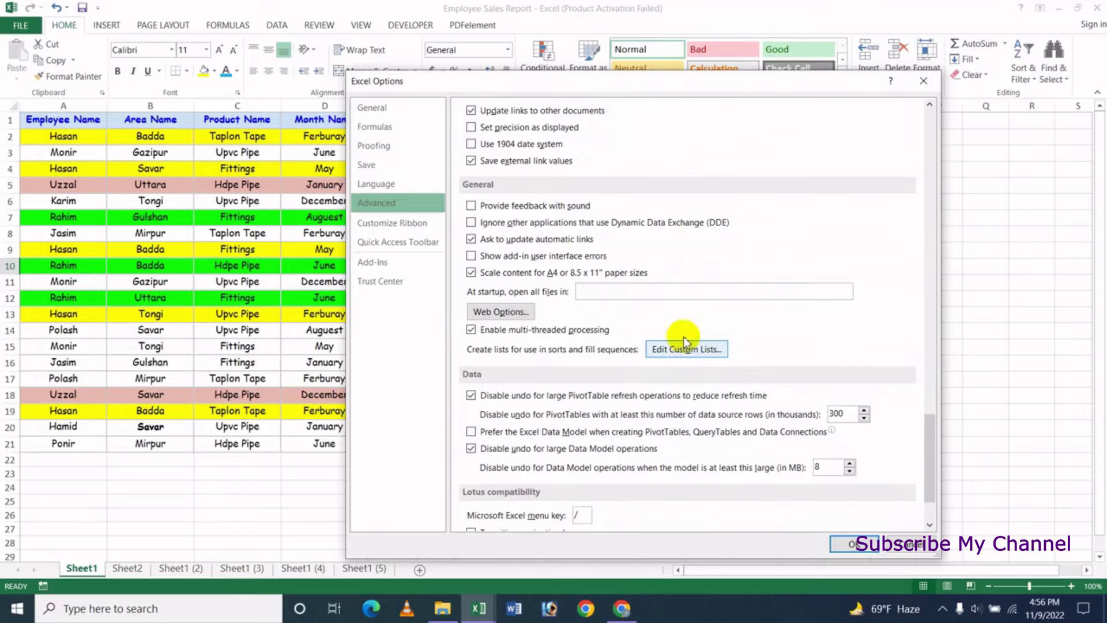
{"action": "left_click", "coordinate": [685, 358]}
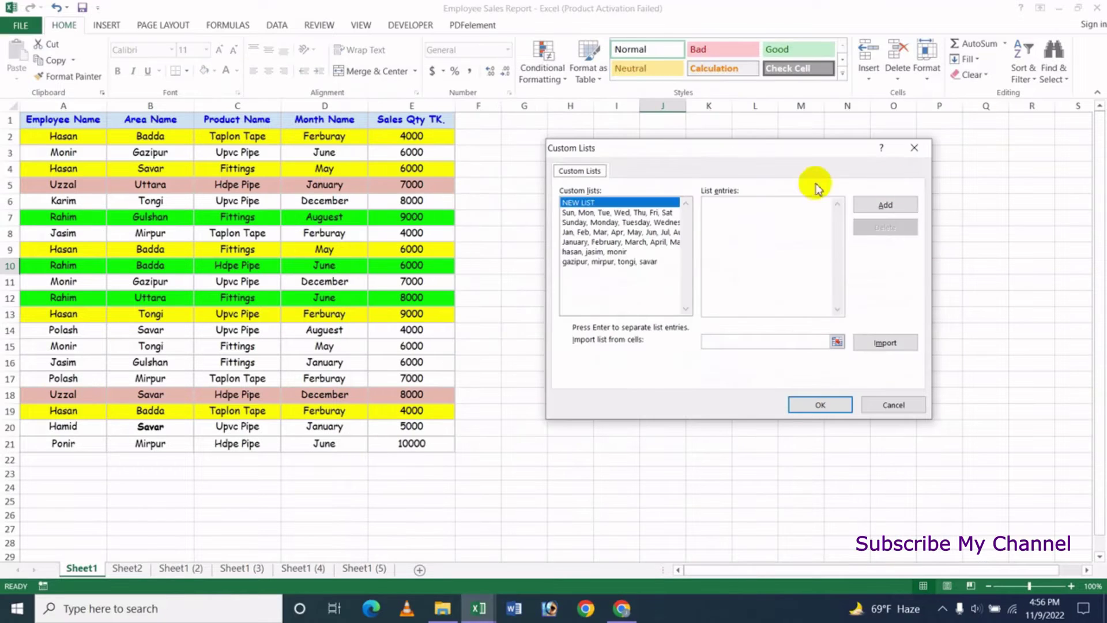
{"action": "mouse_move", "coordinate": [725, 157]}
{"action": "left_mouse_down"}
{"action": "mouse_move", "coordinate": [837, 289]}
{"action": "mouse_move", "coordinate": [886, 161]}
{"action": "left_mouse_up"}
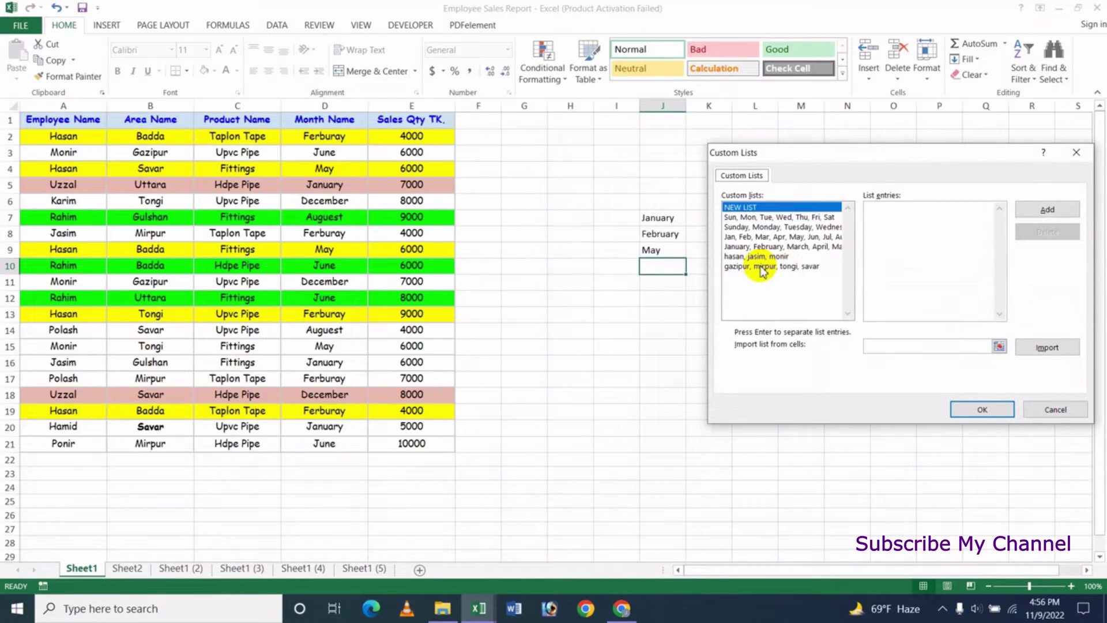
{"action": "left_click_drag", "start_coordinate": [808, 160], "coordinate": [831, 155]}
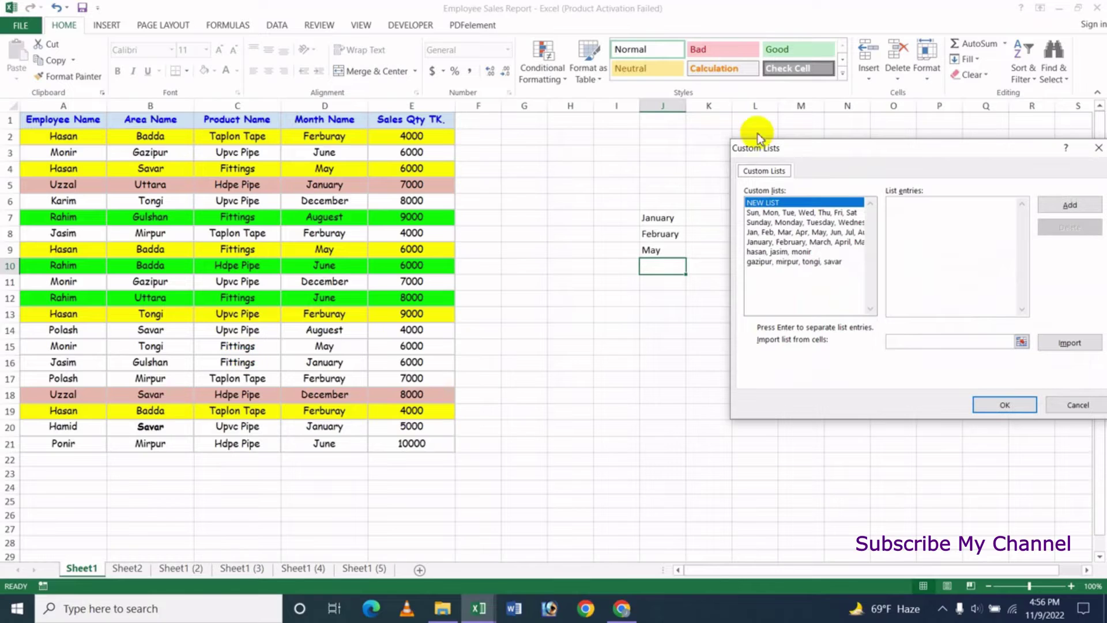
{"action": "left_click_drag", "start_coordinate": [804, 148], "coordinate": [792, 150]}
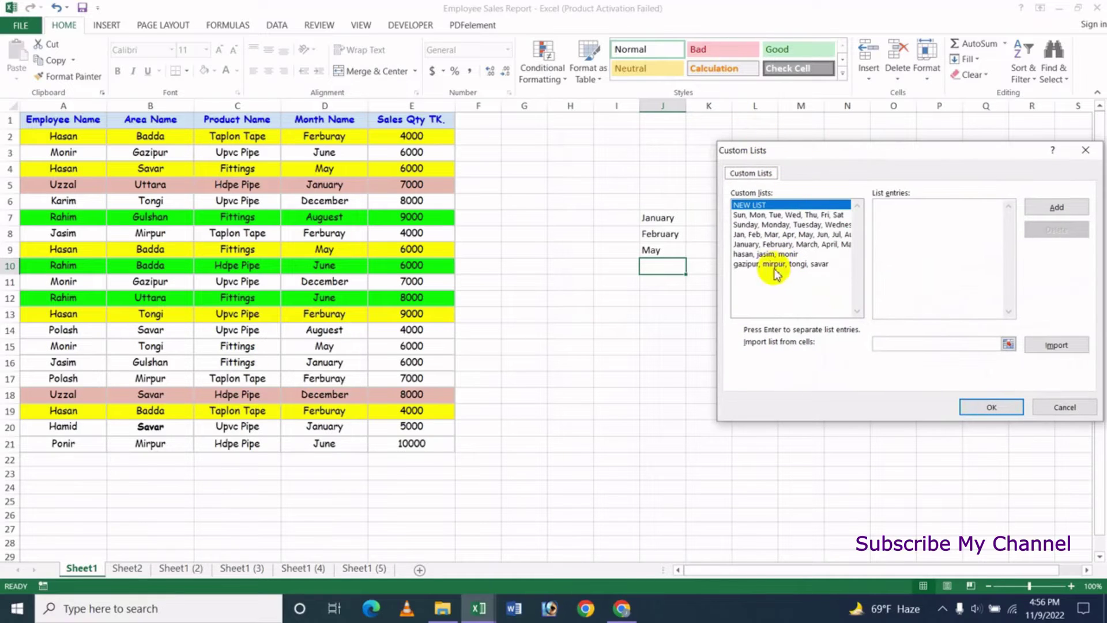
{"action": "left_click_drag", "start_coordinate": [924, 151], "coordinate": [329, 178]}
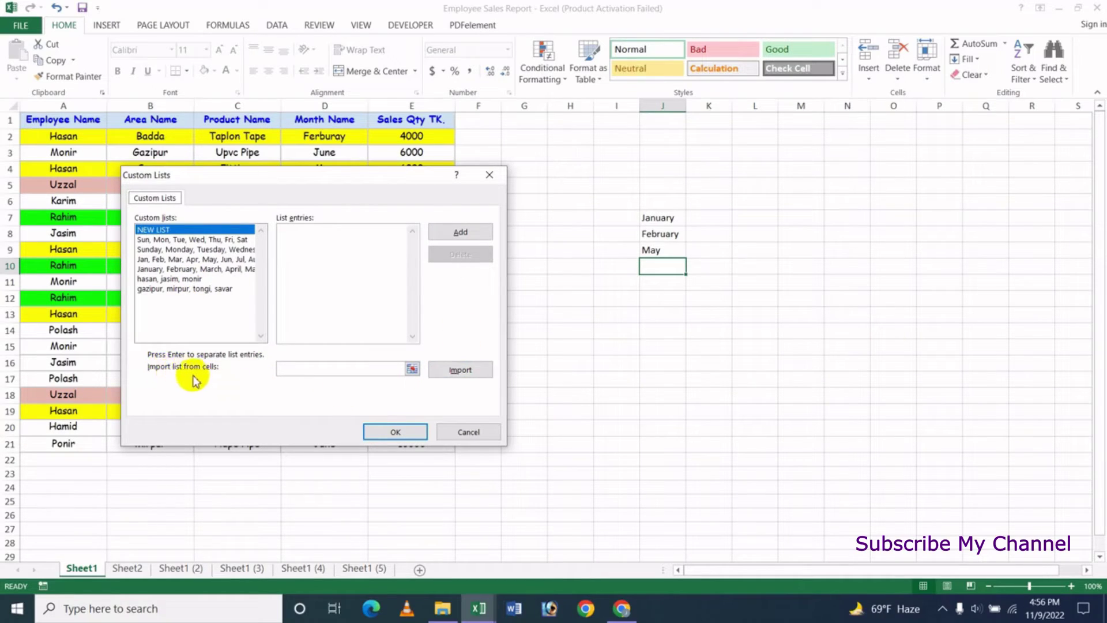
Import January, February, May from $J$7:$J$9 as a custom list and close Options.
{"action": "left_click", "coordinate": [309, 370]}
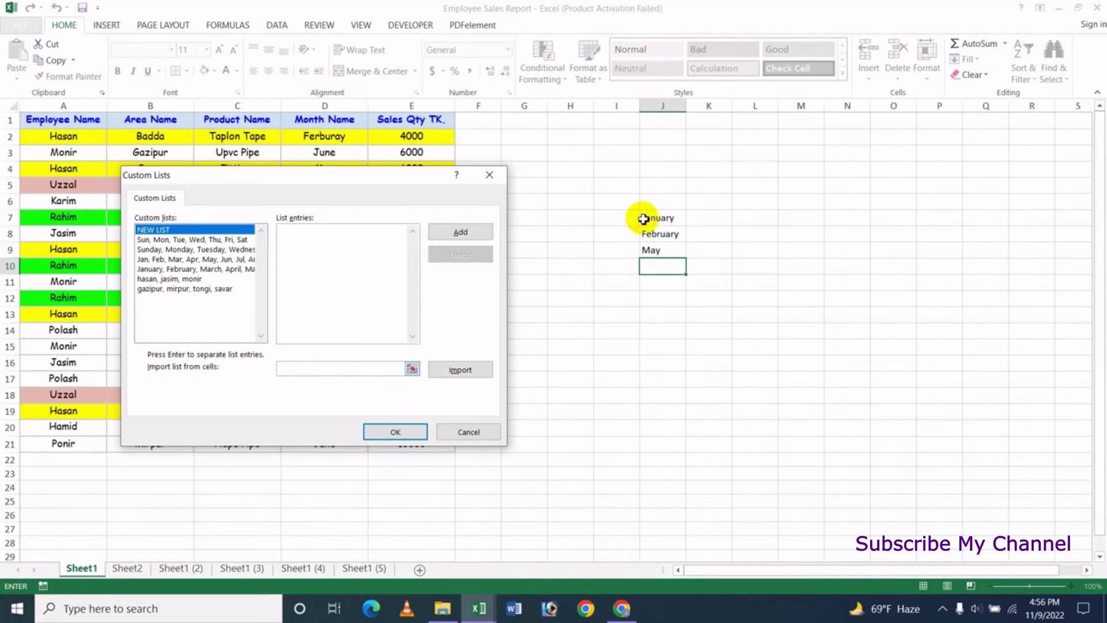
{"action": "left_click_drag", "start_coordinate": [643, 219], "coordinate": [664, 249]}
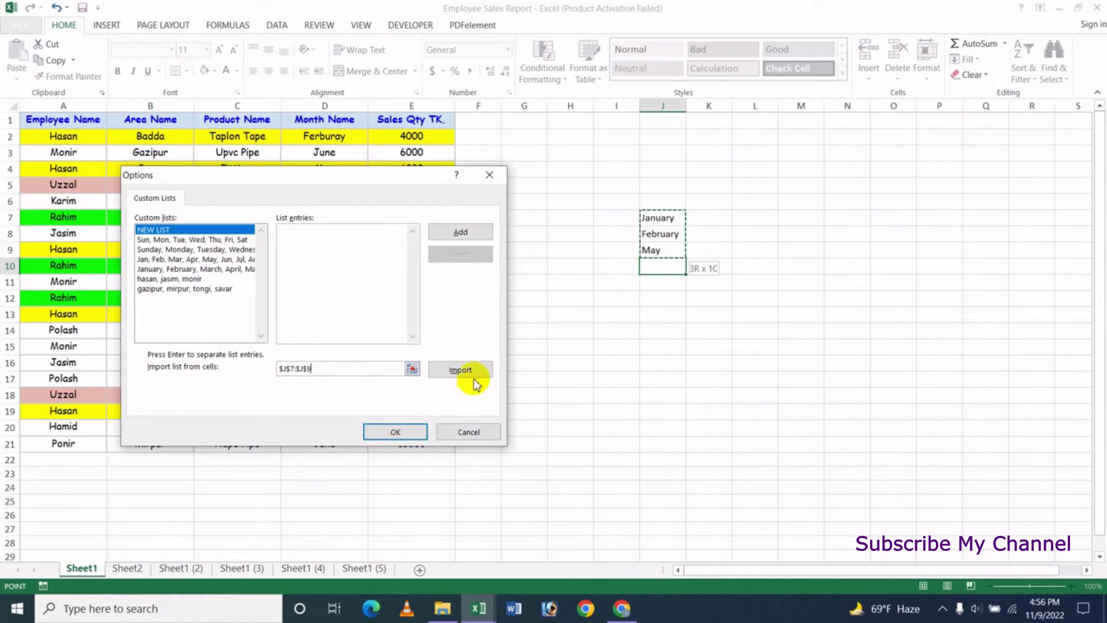
{"action": "left_click", "coordinate": [459, 370]}
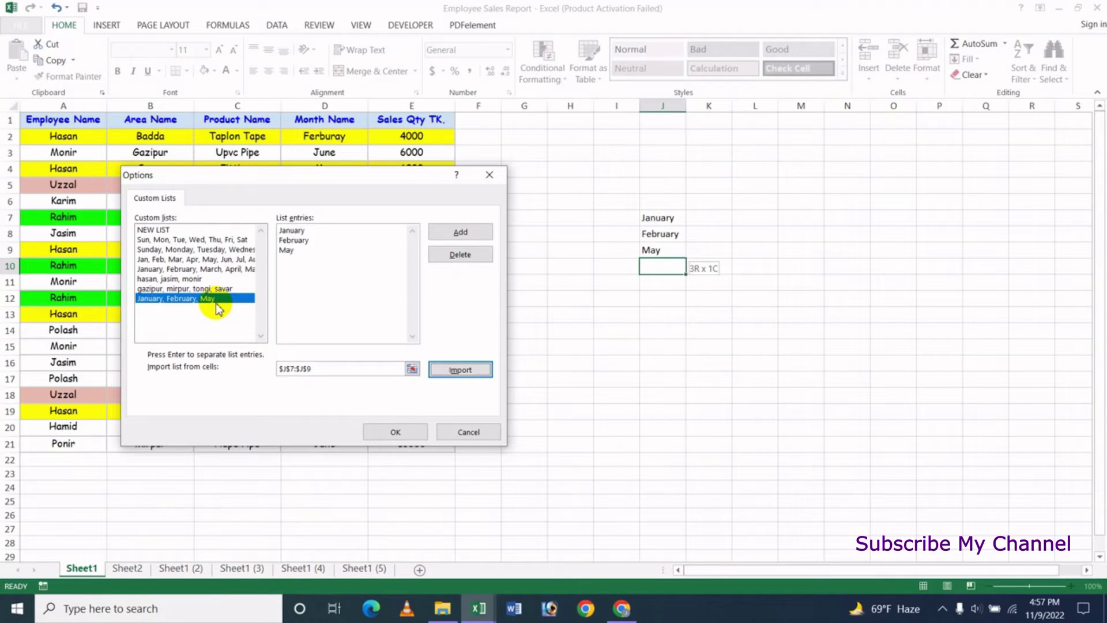
{"action": "left_click_drag", "start_coordinate": [332, 174], "coordinate": [485, 197]}
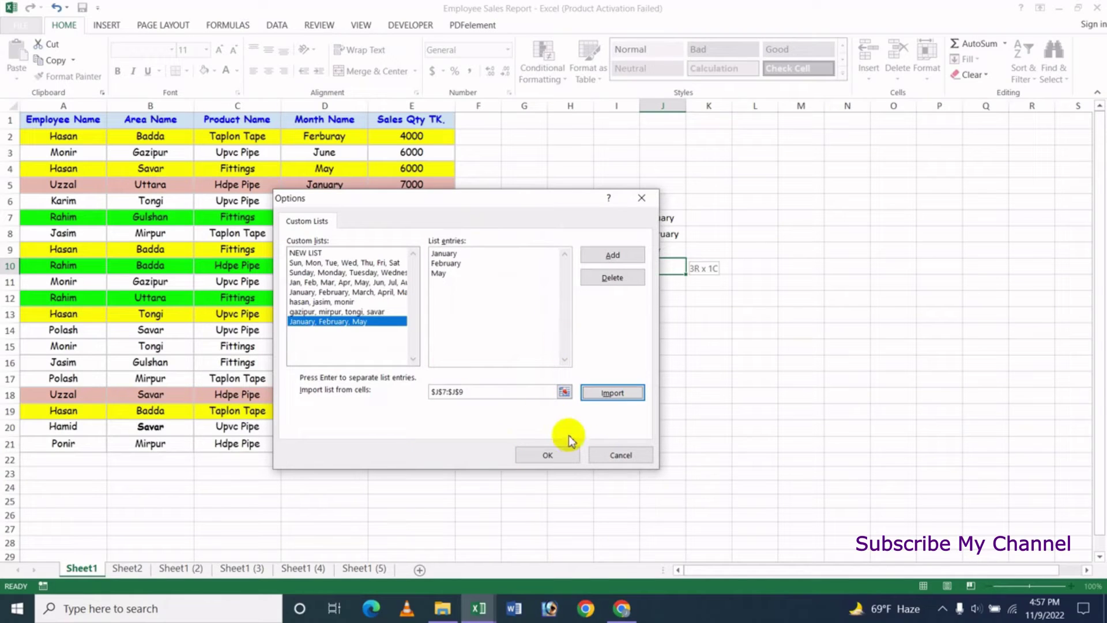
{"action": "left_click", "coordinate": [549, 455]}
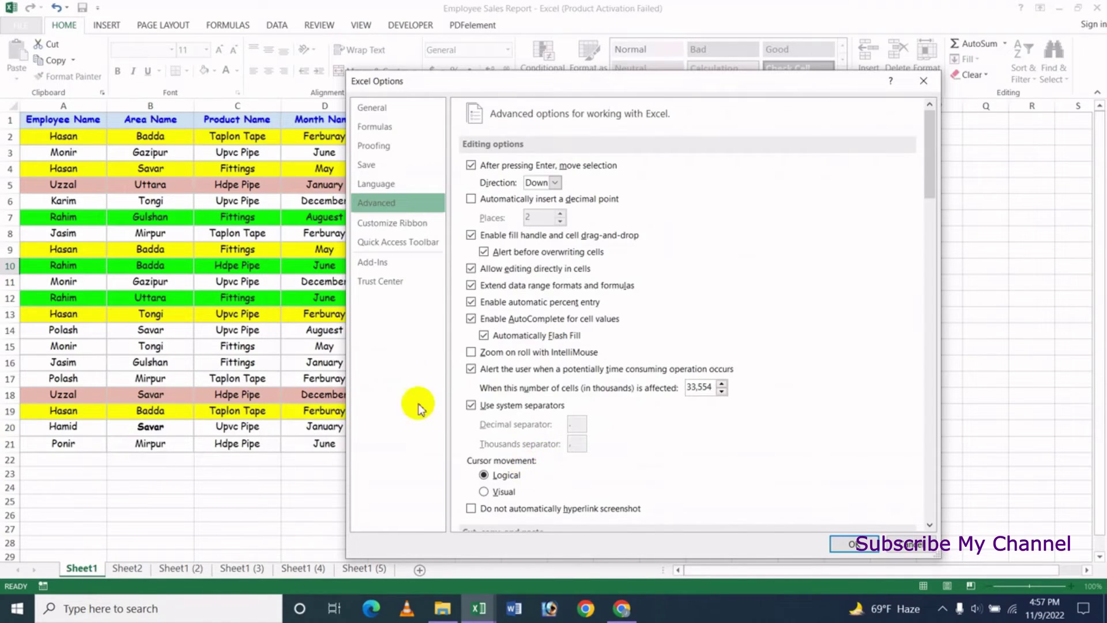
{"action": "left_click", "coordinate": [867, 543]}
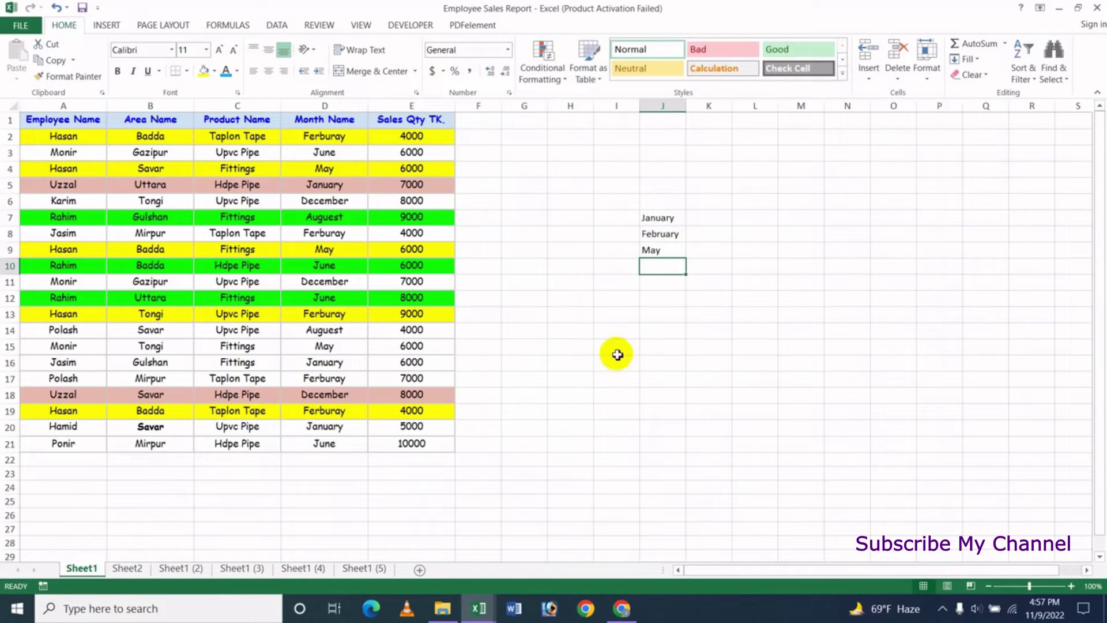
Start a Custom Sort of the sales table on the Month Name column.
{"action": "left_click", "coordinate": [179, 236]}
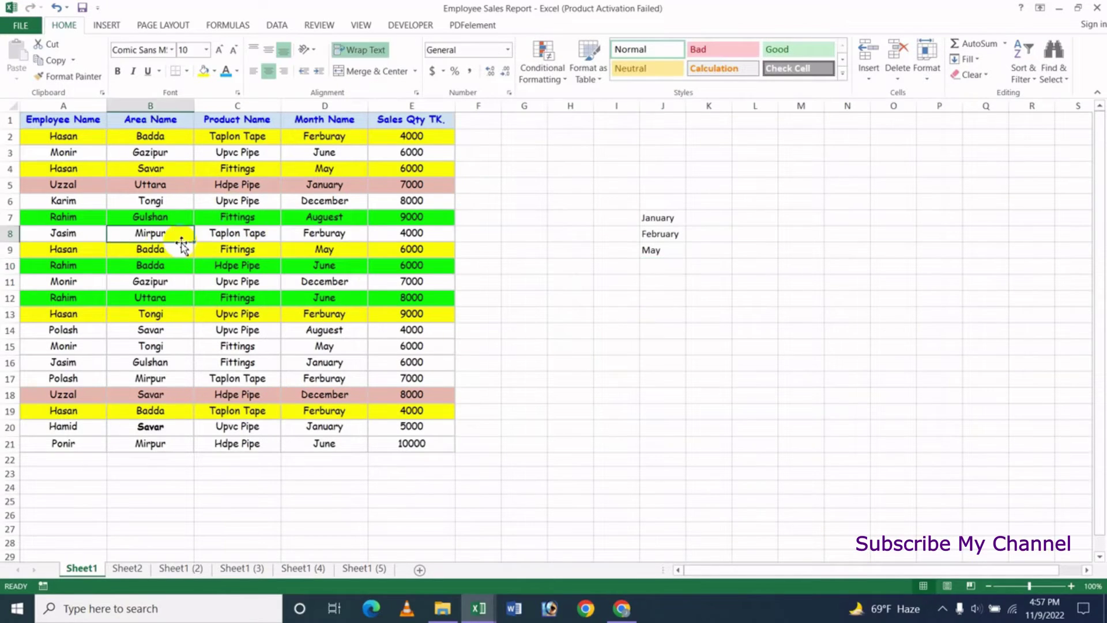
{"action": "left_click", "coordinate": [1024, 70]}
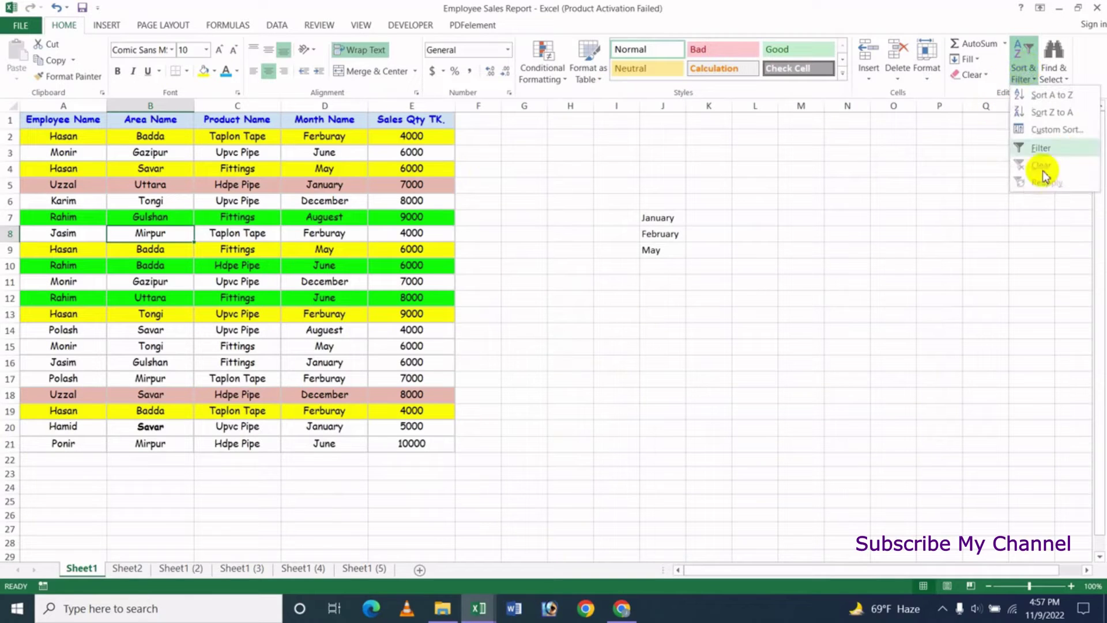
{"action": "left_click", "coordinate": [1057, 130]}
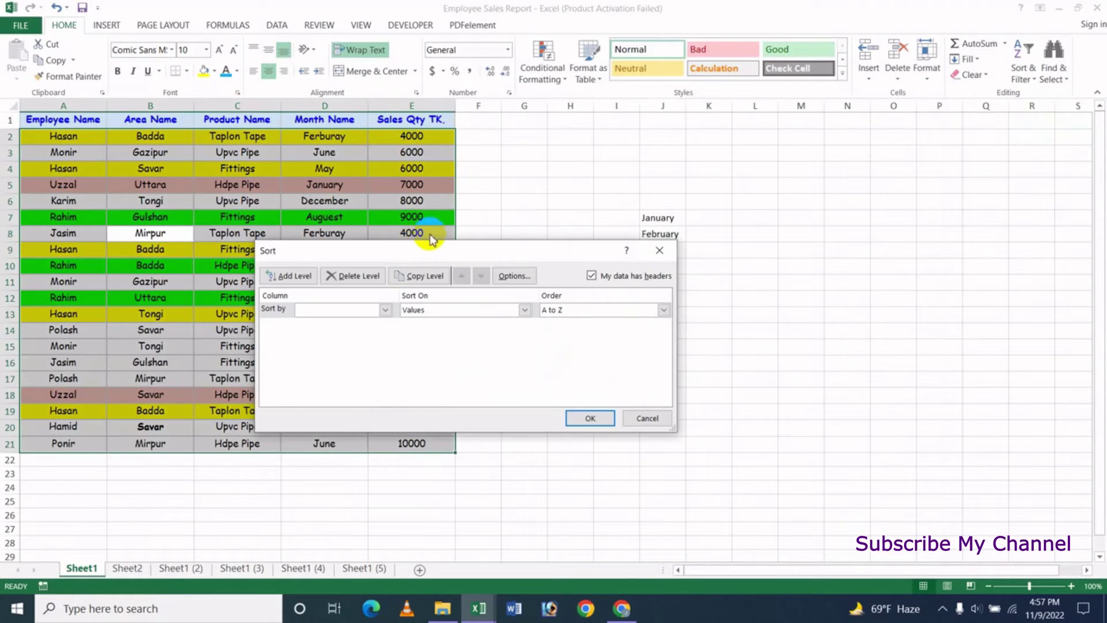
{"action": "left_click_drag", "start_coordinate": [438, 251], "coordinate": [708, 210]}
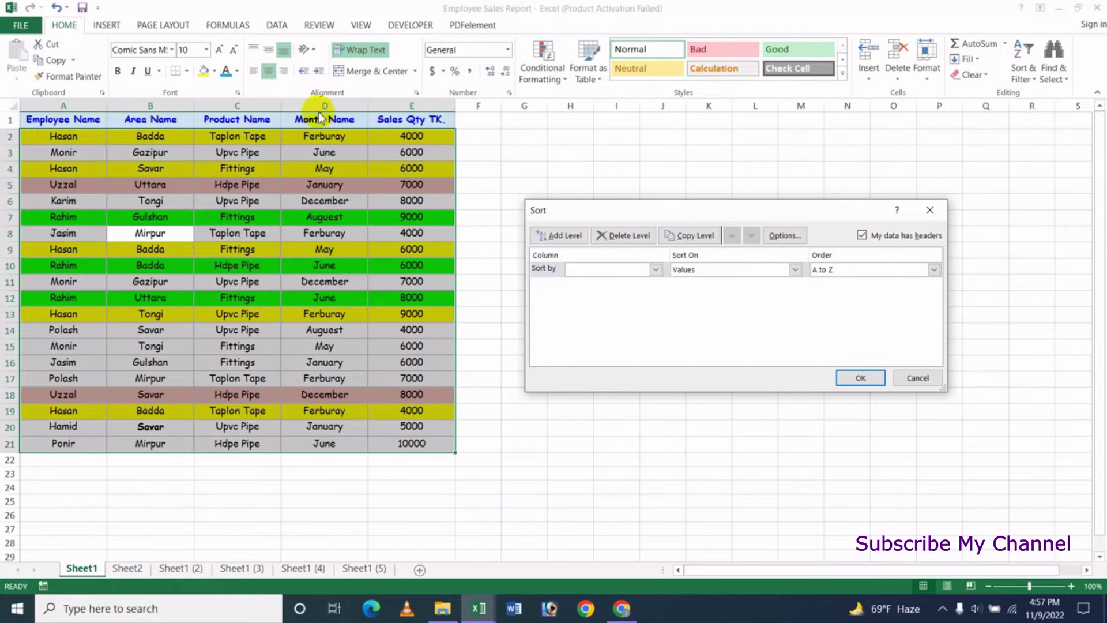
{"action": "left_click", "coordinate": [634, 269]}
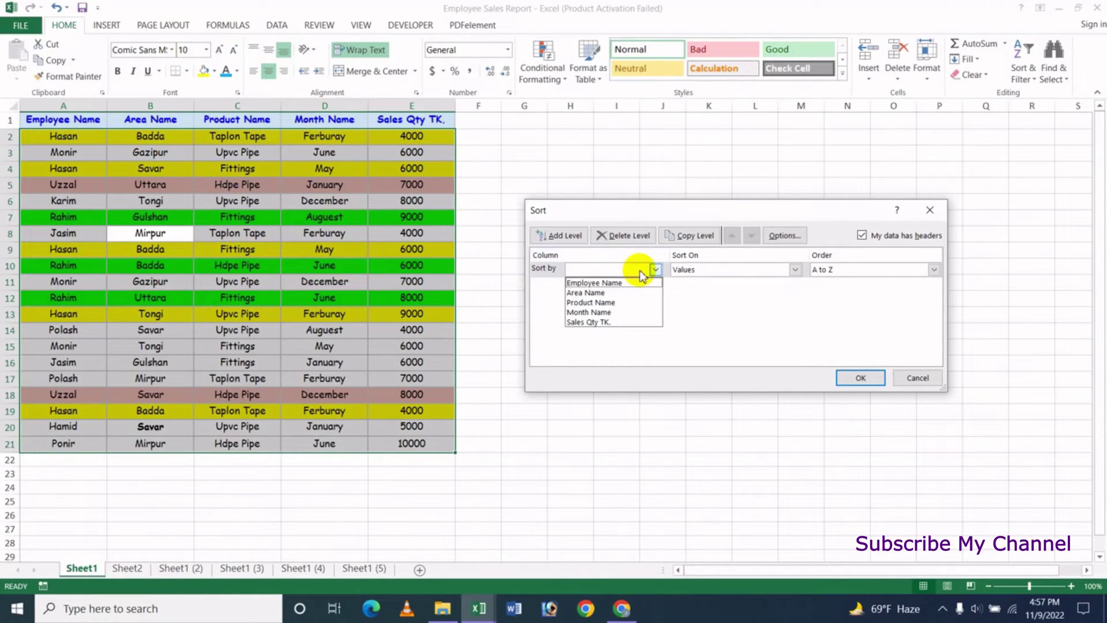
{"action": "left_click", "coordinate": [601, 313]}
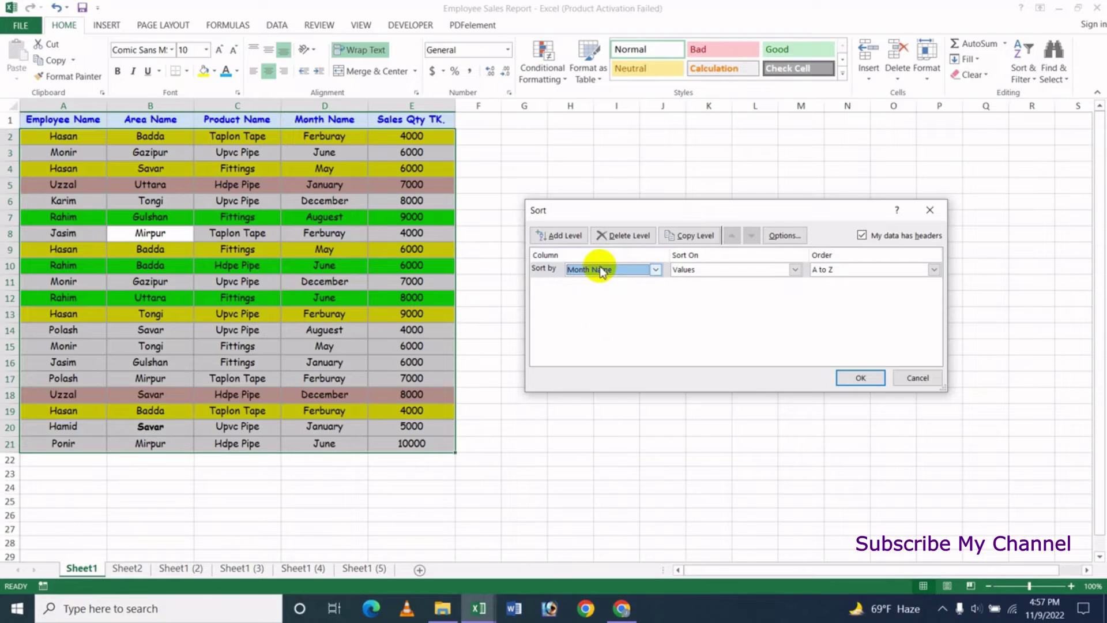
{"action": "left_click", "coordinate": [887, 273]}
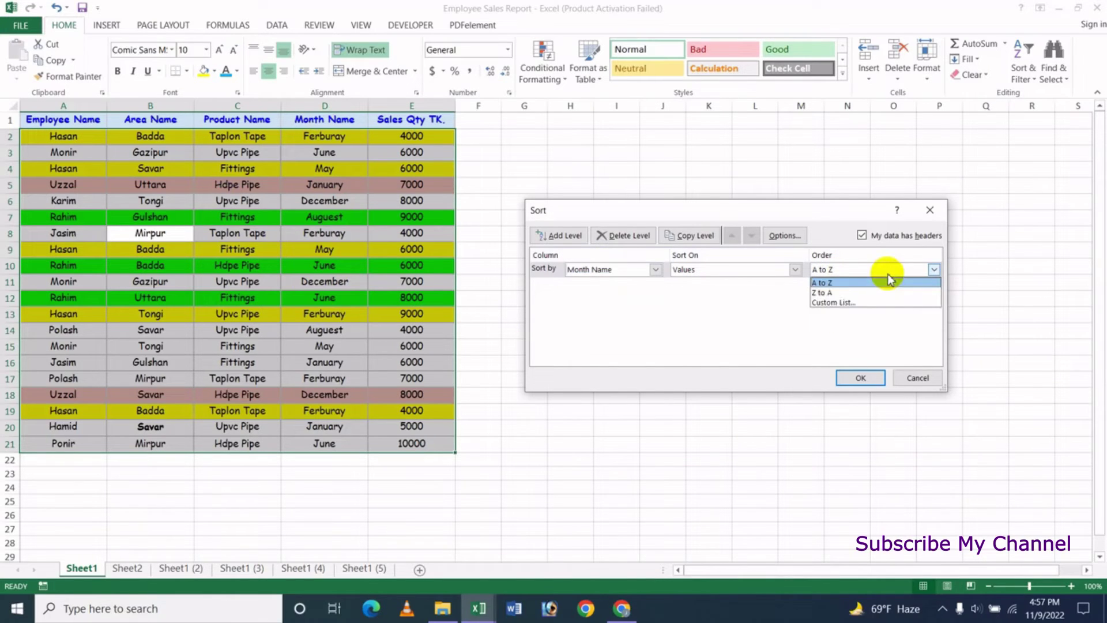
Order Month Name by the January, February, May custom list and apply the sort.
{"action": "left_click", "coordinate": [835, 302]}
{"action": "mouse_move", "coordinate": [451, 199]}
{"action": "left_mouse_down"}
{"action": "mouse_move", "coordinate": [863, 200]}
{"action": "mouse_move", "coordinate": [766, 213]}
{"action": "left_mouse_up"}
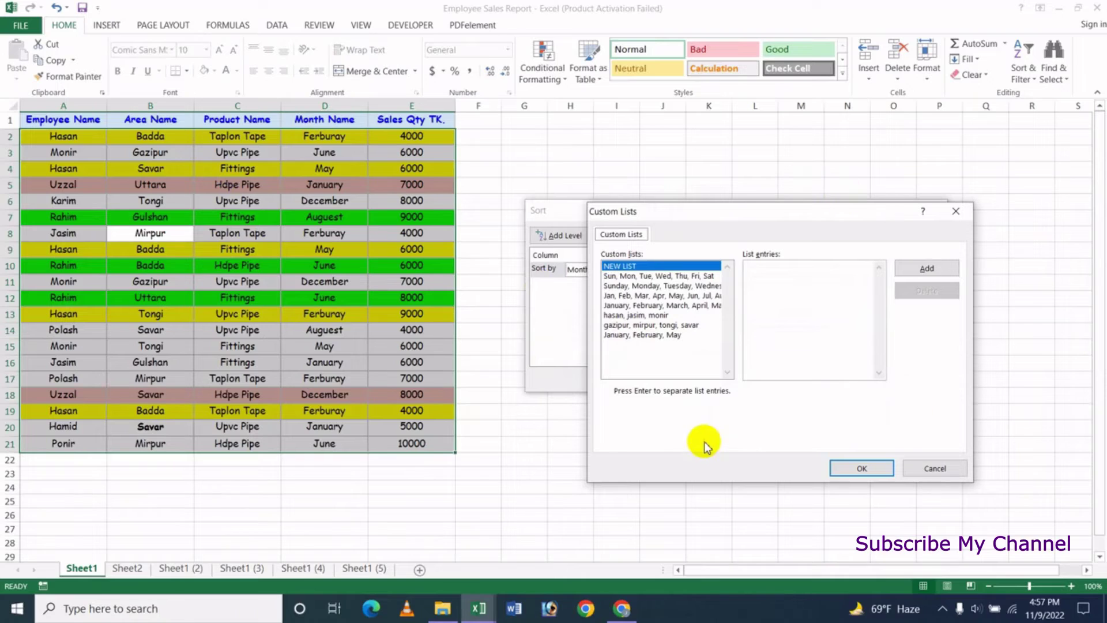
{"action": "left_click", "coordinate": [646, 335]}
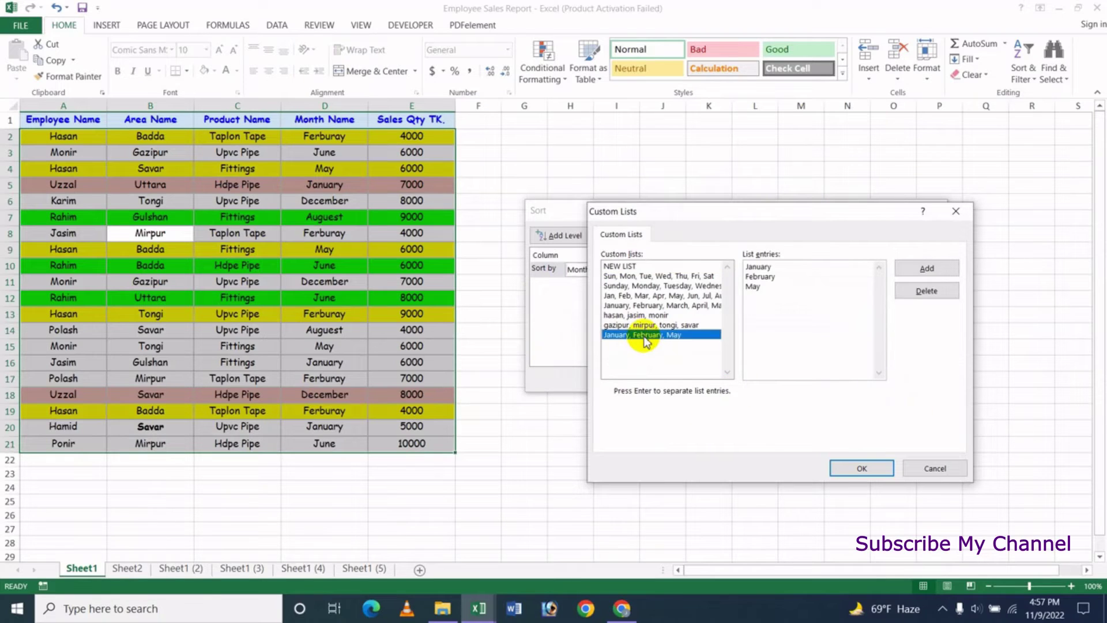
{"action": "left_click", "coordinate": [861, 468]}
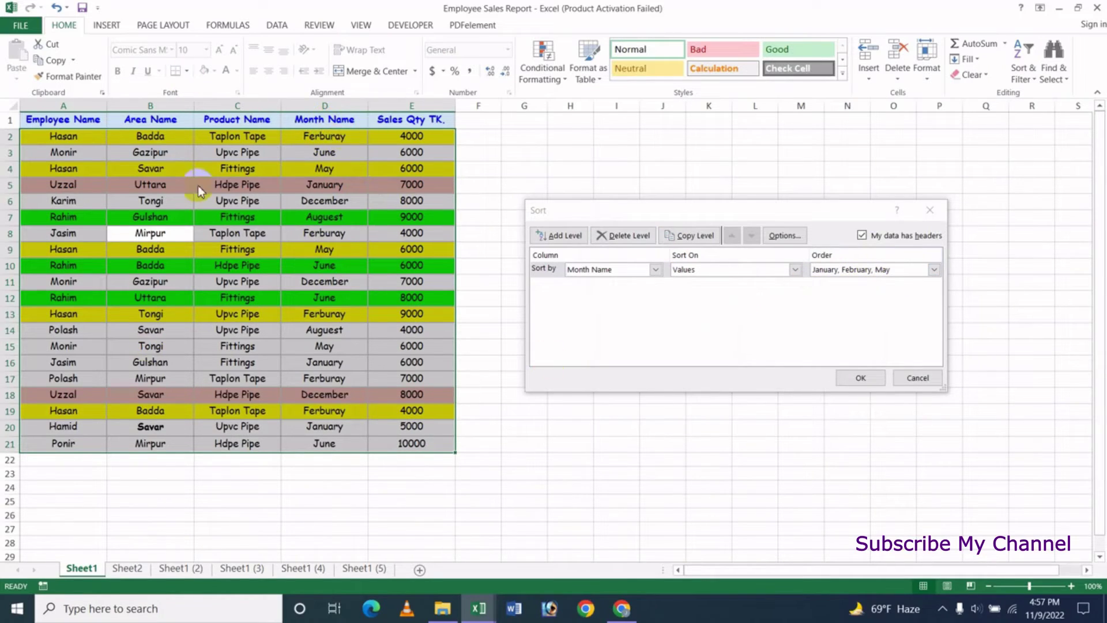
{"action": "left_click", "coordinate": [857, 379]}
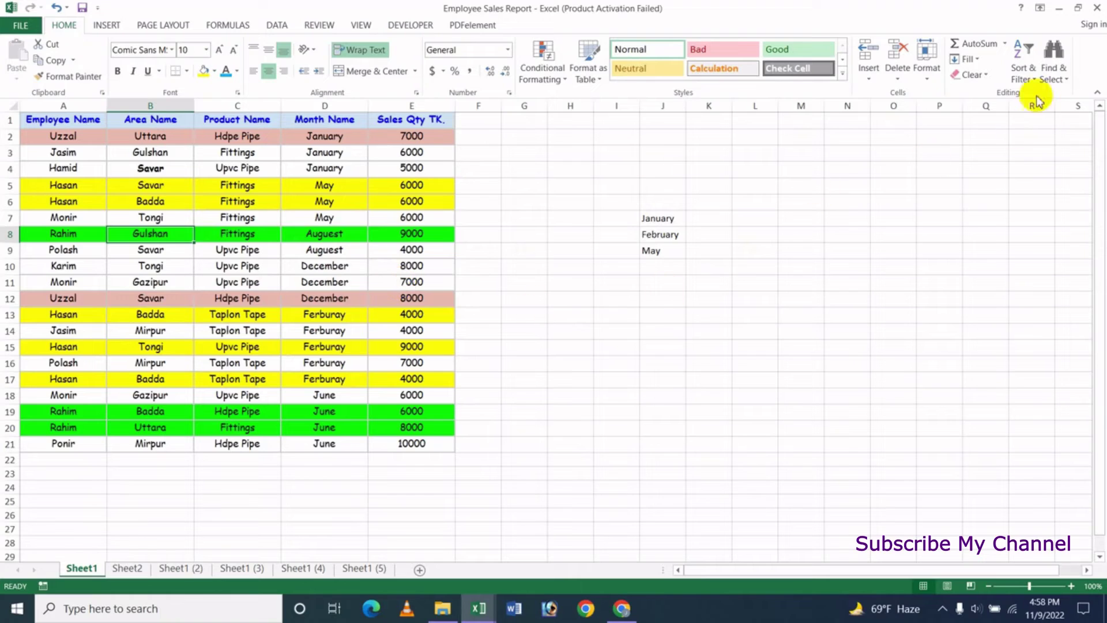
From Custom Sort's order list, open Custom Lists and delete the January, February, May list.
{"action": "left_click", "coordinate": [1023, 72]}
{"action": "left_click", "coordinate": [1070, 131]}
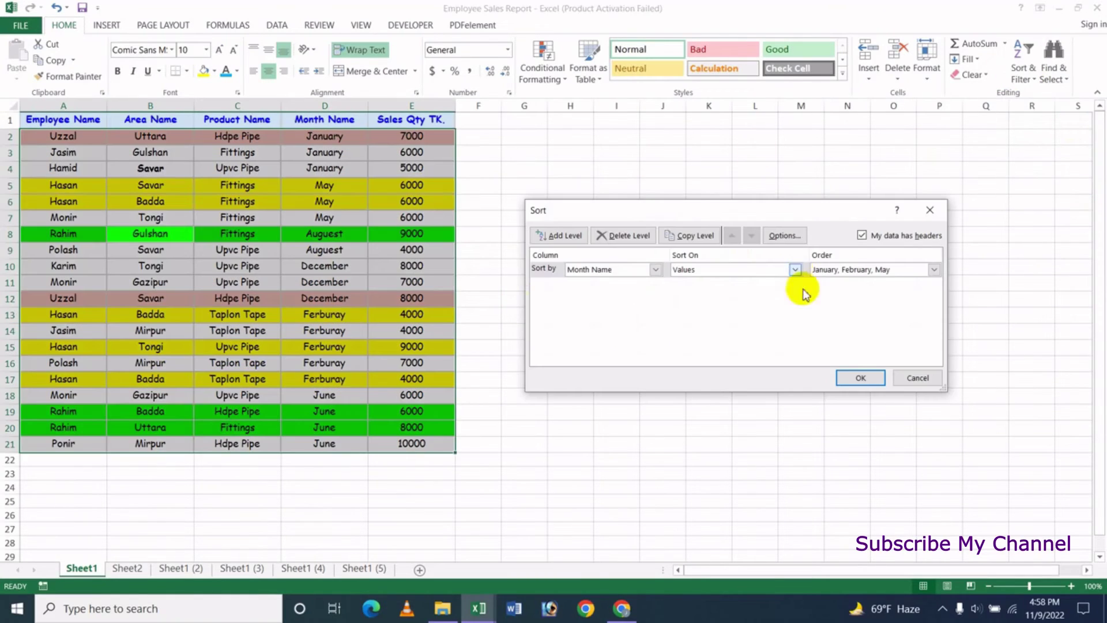
{"action": "left_click", "coordinate": [888, 269]}
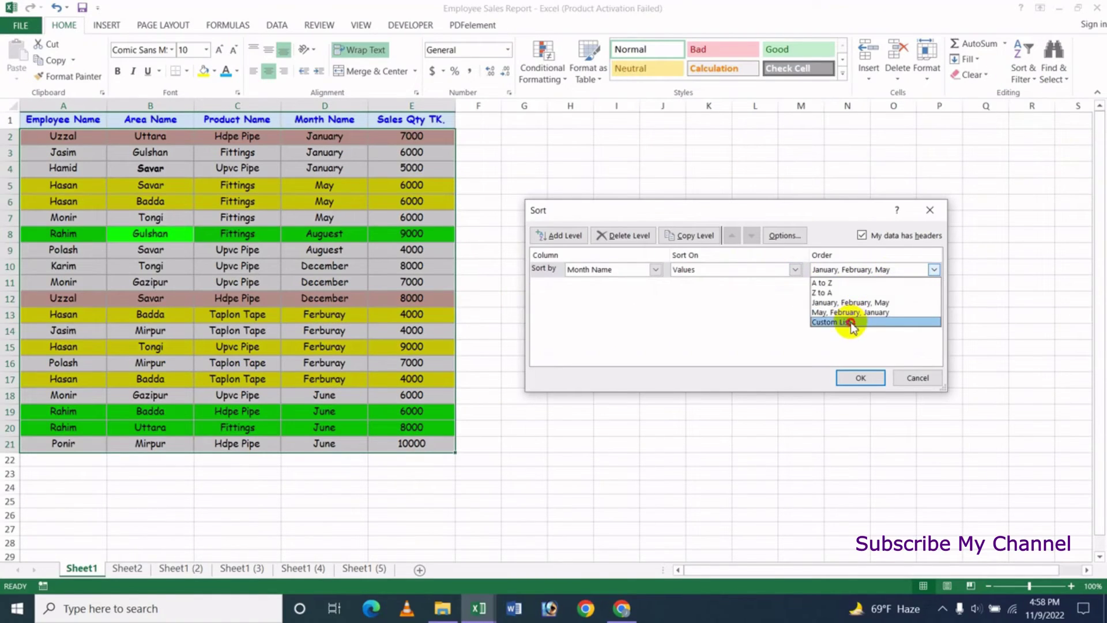
{"action": "left_click", "coordinate": [851, 323]}
{"action": "left_click", "coordinate": [627, 280]}
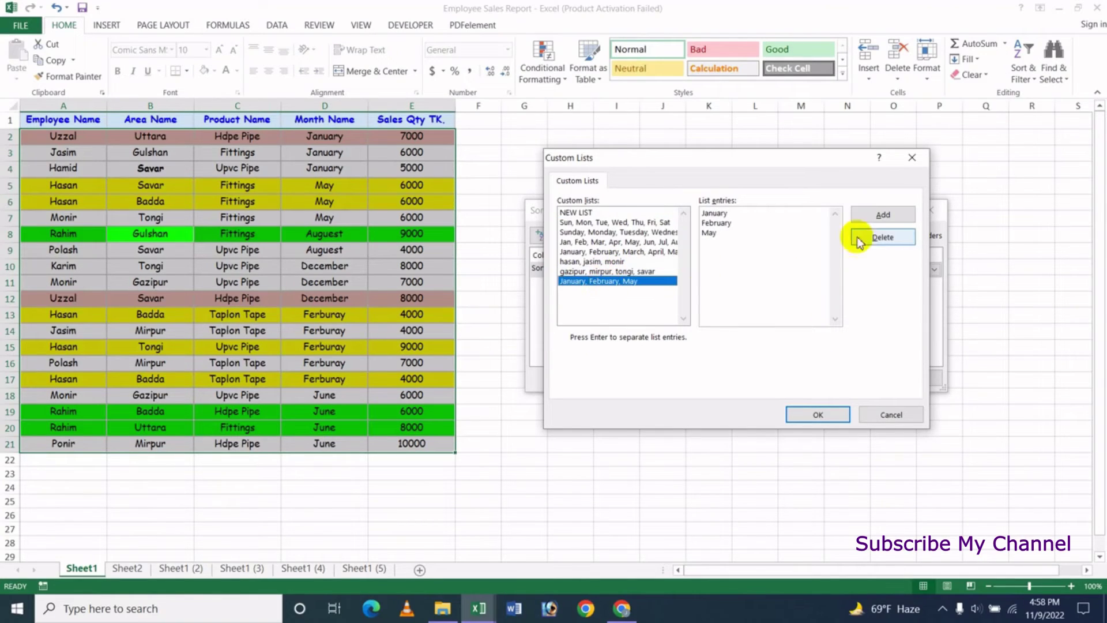
{"action": "left_click", "coordinate": [879, 237]}
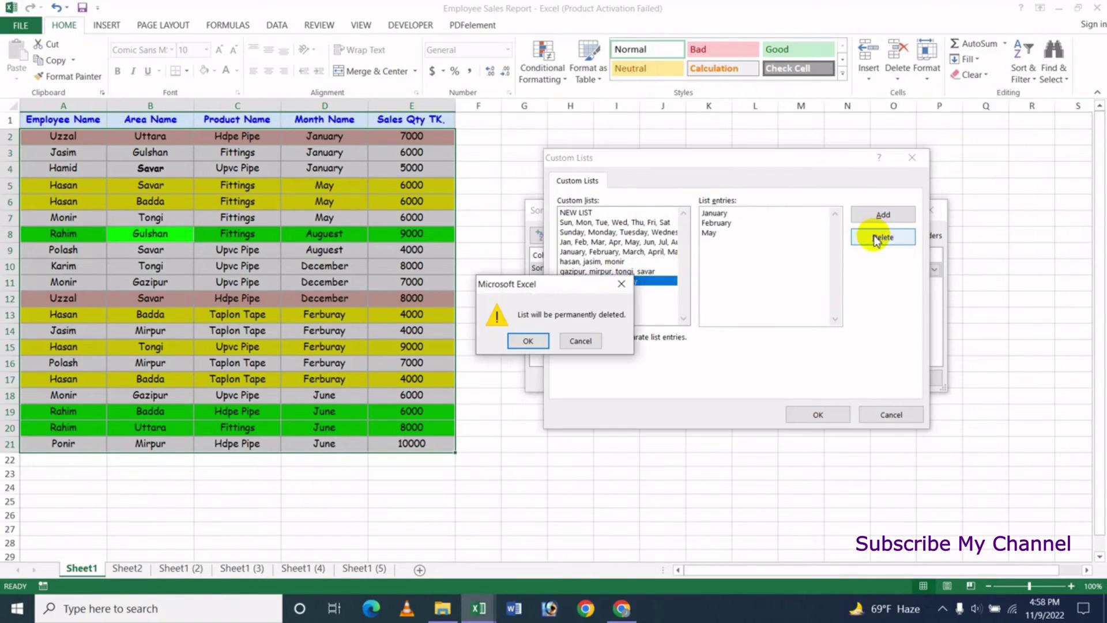
{"action": "left_click", "coordinate": [529, 340]}
Delete the gazipur, mirpur, tongi, savar area list and the employee-name custom list.
{"action": "left_click", "coordinate": [590, 272]}
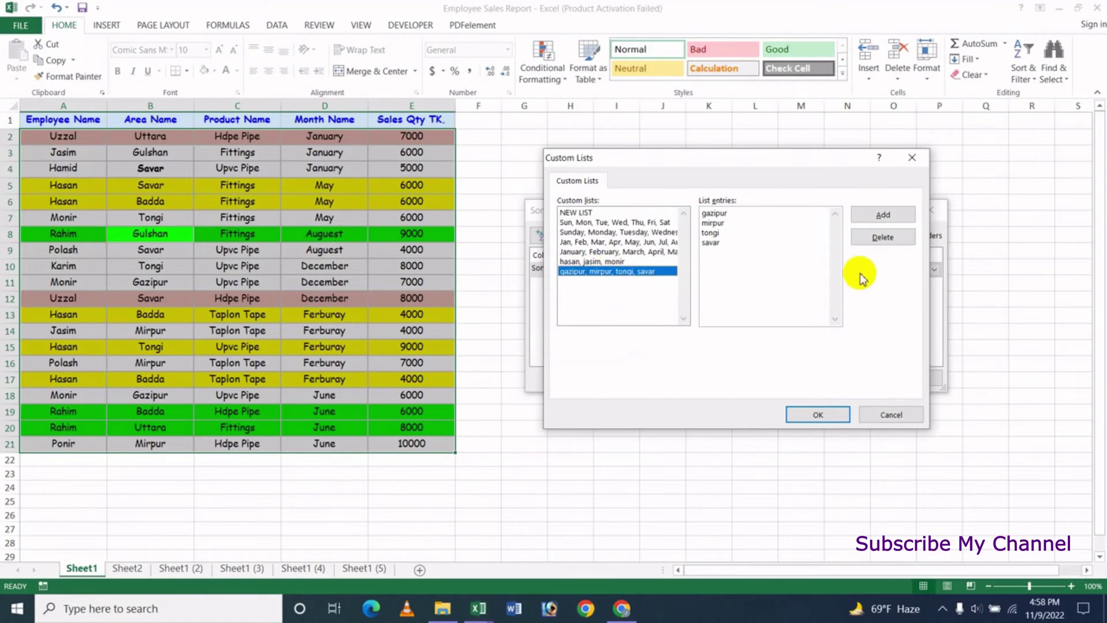
{"action": "left_click", "coordinate": [882, 237]}
{"action": "left_click", "coordinate": [526, 341]}
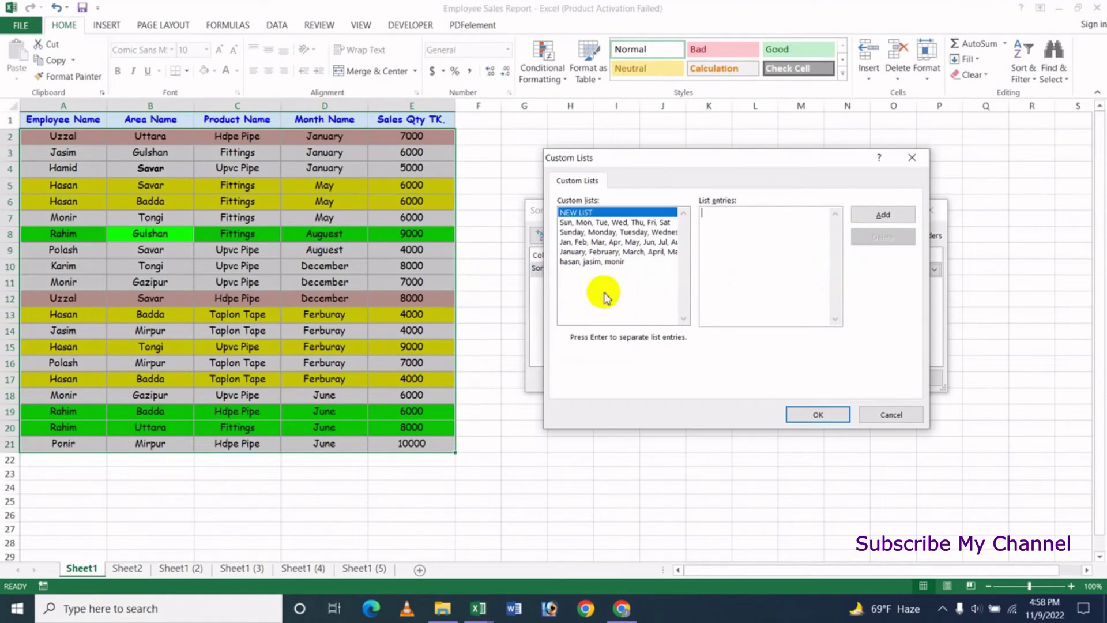
{"action": "left_click", "coordinate": [592, 261]}
{"action": "left_click", "coordinate": [873, 248]}
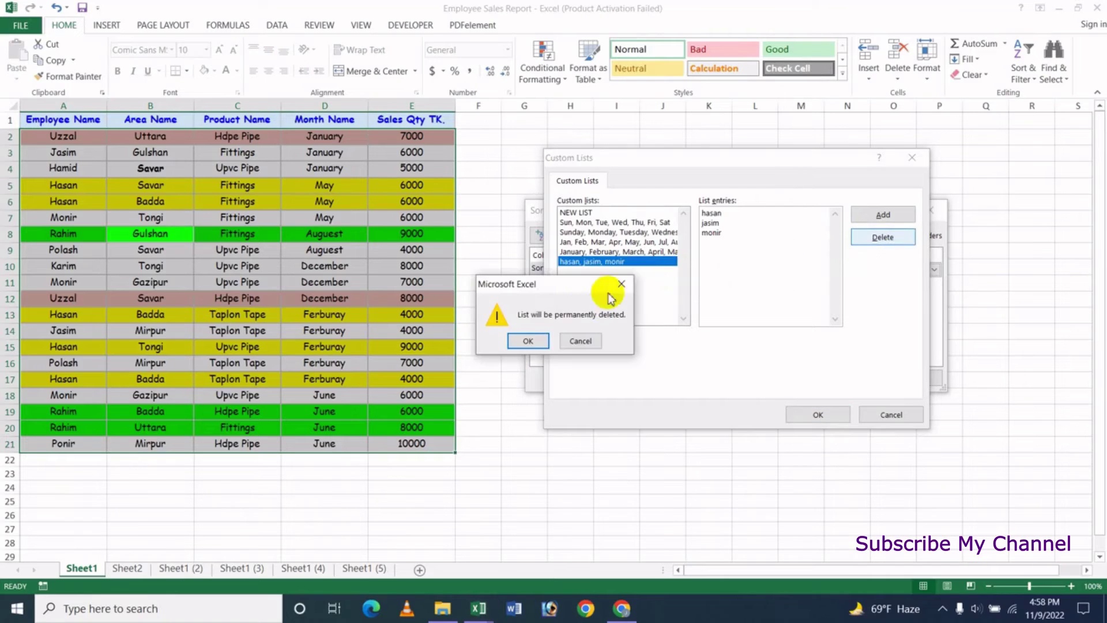
{"action": "left_click", "coordinate": [537, 340]}
Review the remaining built-in lists and accept the full month-name list as the sort order.
{"action": "left_click", "coordinate": [617, 242]}
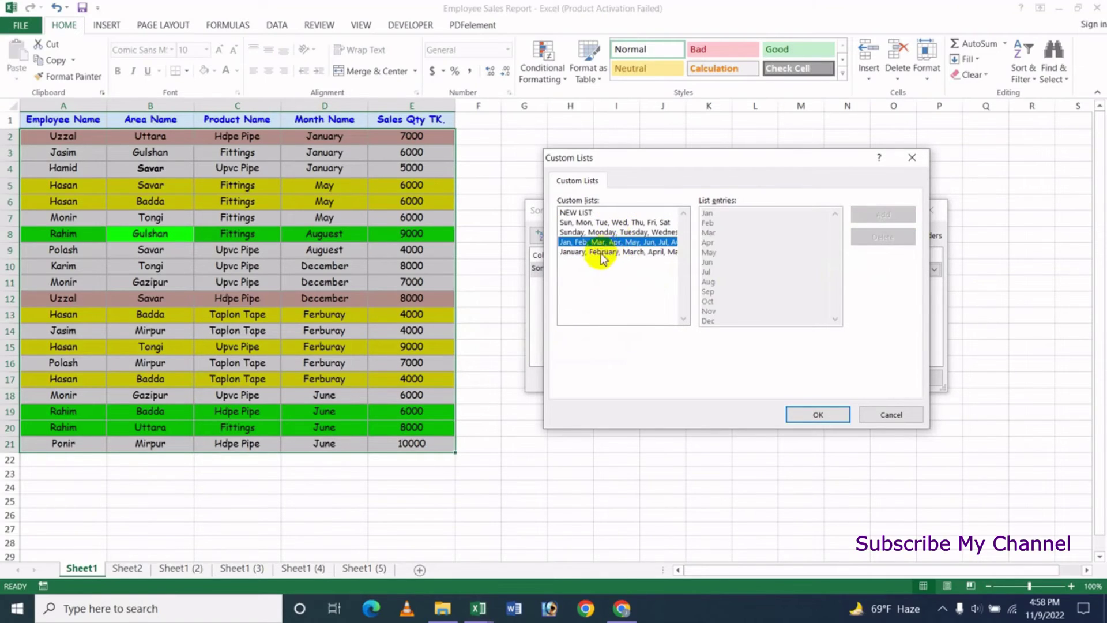
{"action": "left_click", "coordinate": [599, 252]}
{"action": "left_click", "coordinate": [599, 228]}
{"action": "left_click", "coordinate": [588, 213]}
{"action": "left_click", "coordinate": [606, 242]}
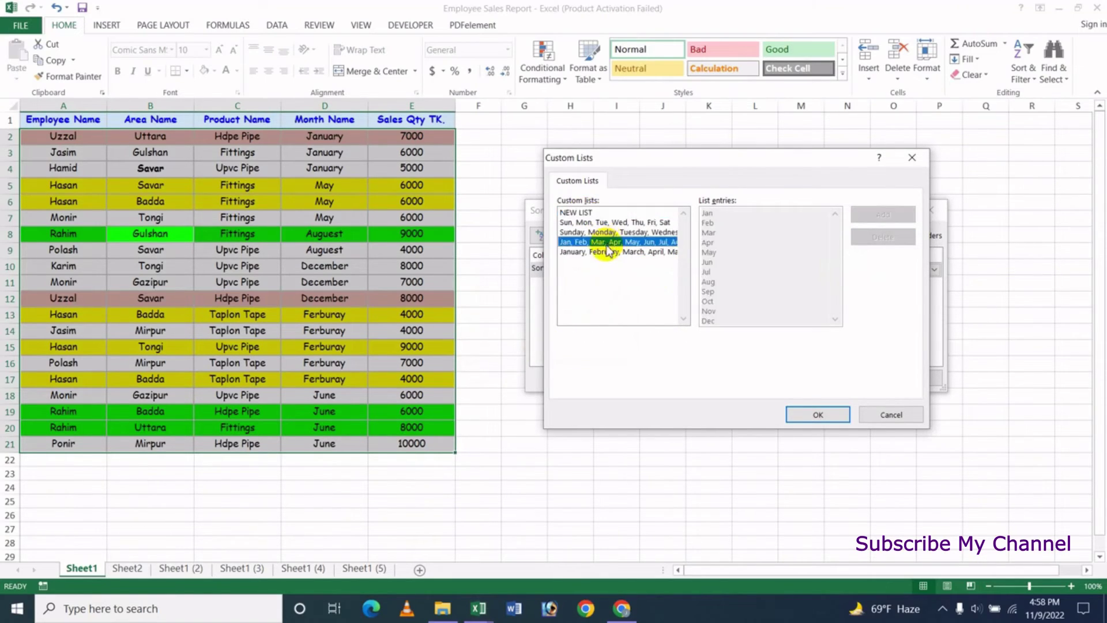
{"action": "left_click", "coordinate": [603, 232]}
{"action": "left_click", "coordinate": [605, 251]}
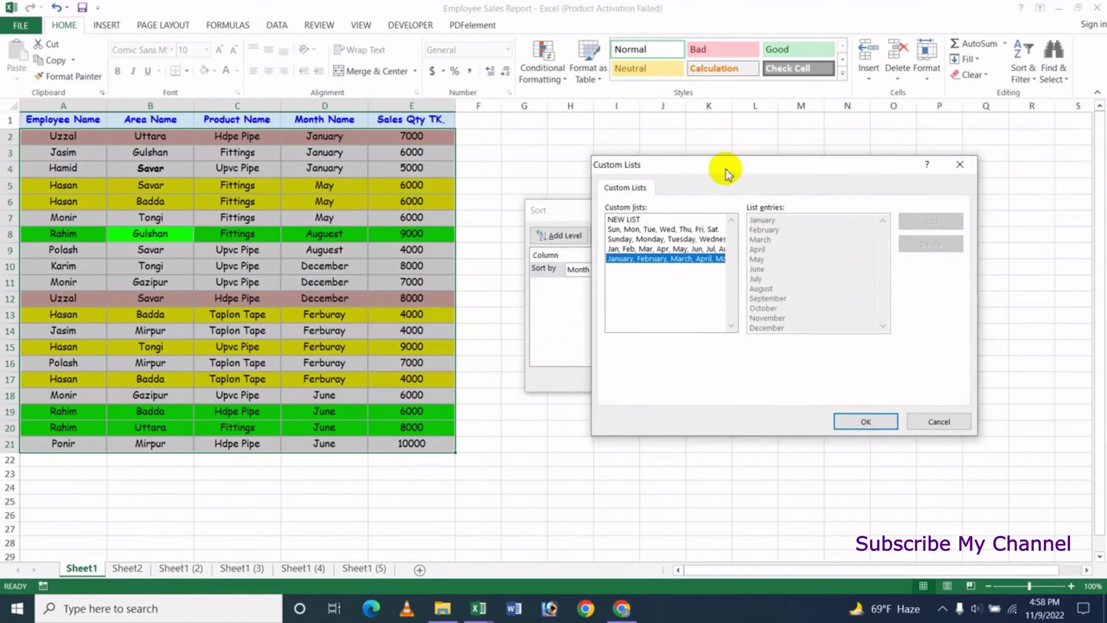
{"action": "left_click_drag", "start_coordinate": [686, 165], "coordinate": [734, 173]}
{"action": "left_click", "coordinate": [658, 250]}
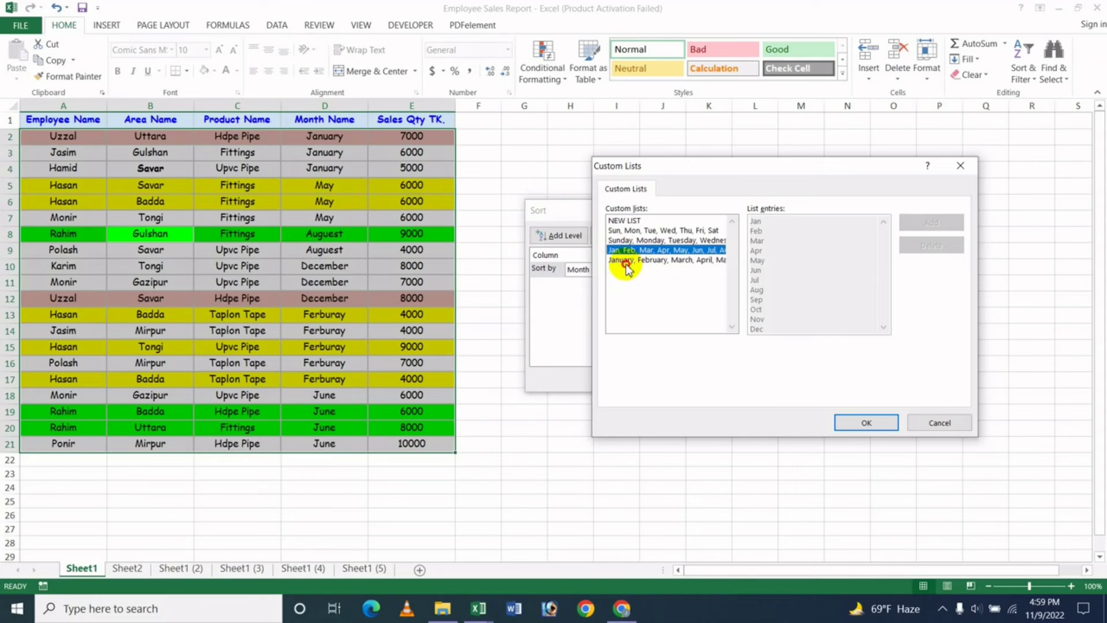
{"action": "left_click", "coordinate": [650, 260]}
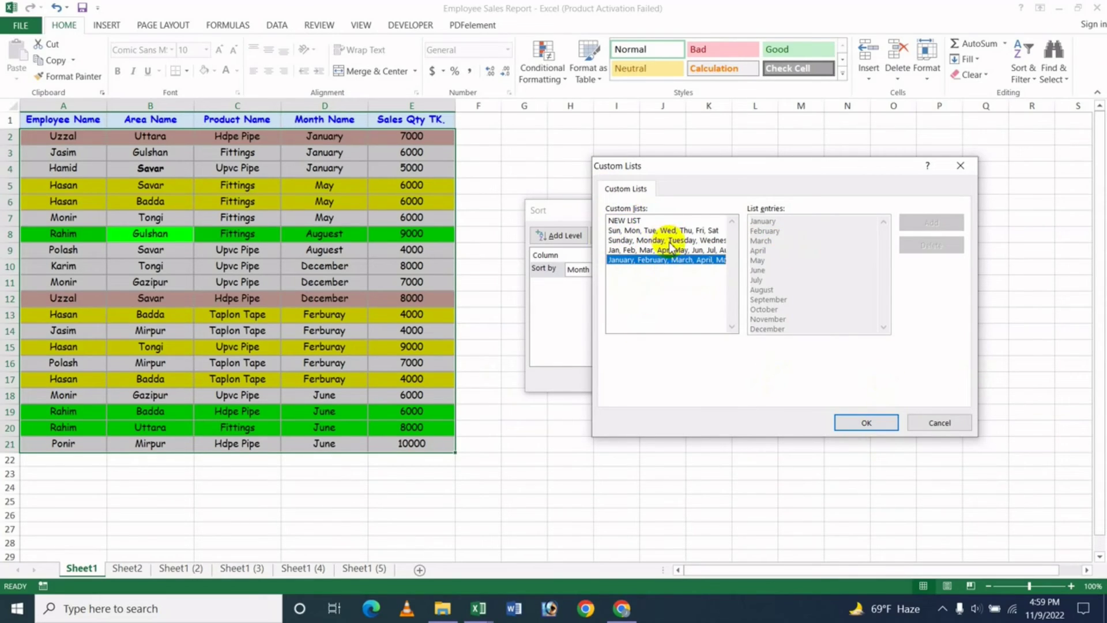
{"action": "left_click", "coordinate": [876, 424]}
Close the sort dialog without re-sorting and enter 'january' in cell I14.
{"action": "left_click", "coordinate": [916, 377]}
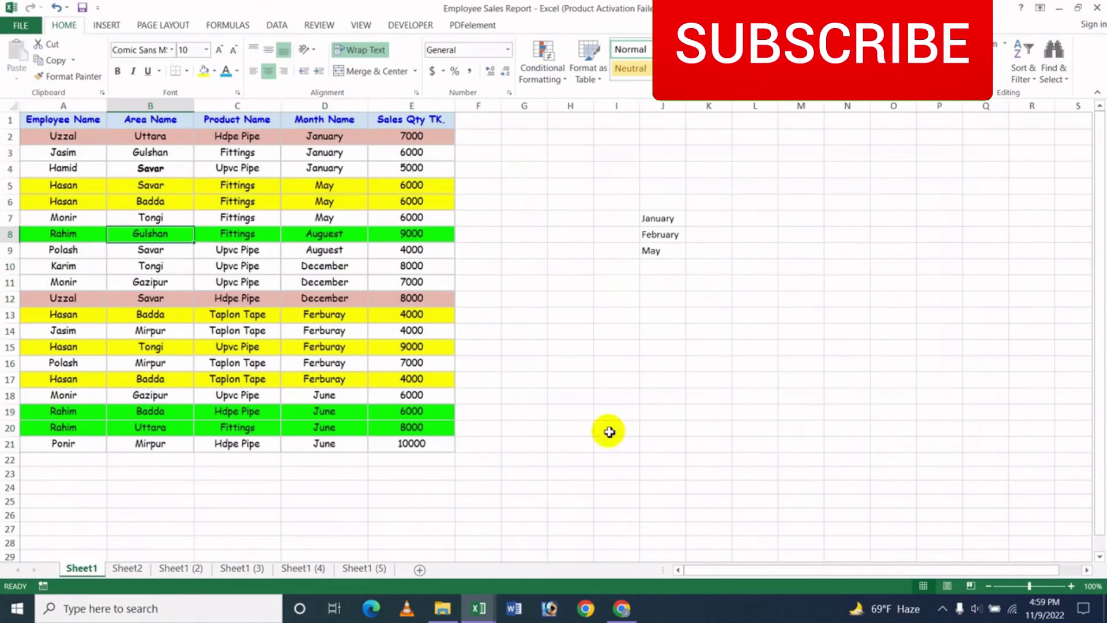
{"action": "left_click", "coordinate": [603, 324]}
{"action": "type", "text": "jan"}
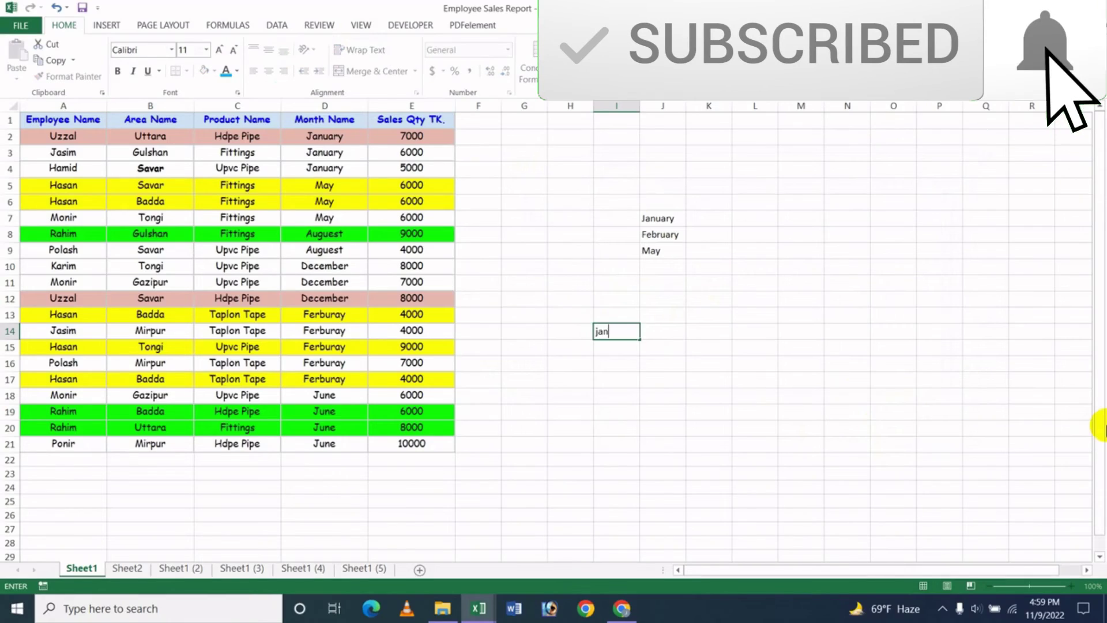
{"action": "type", "text": "uary"}
{"action": "key", "text": "Return"}
Autofill from I14 down to august and across row 14 to april.
{"action": "left_click", "coordinate": [618, 330]}
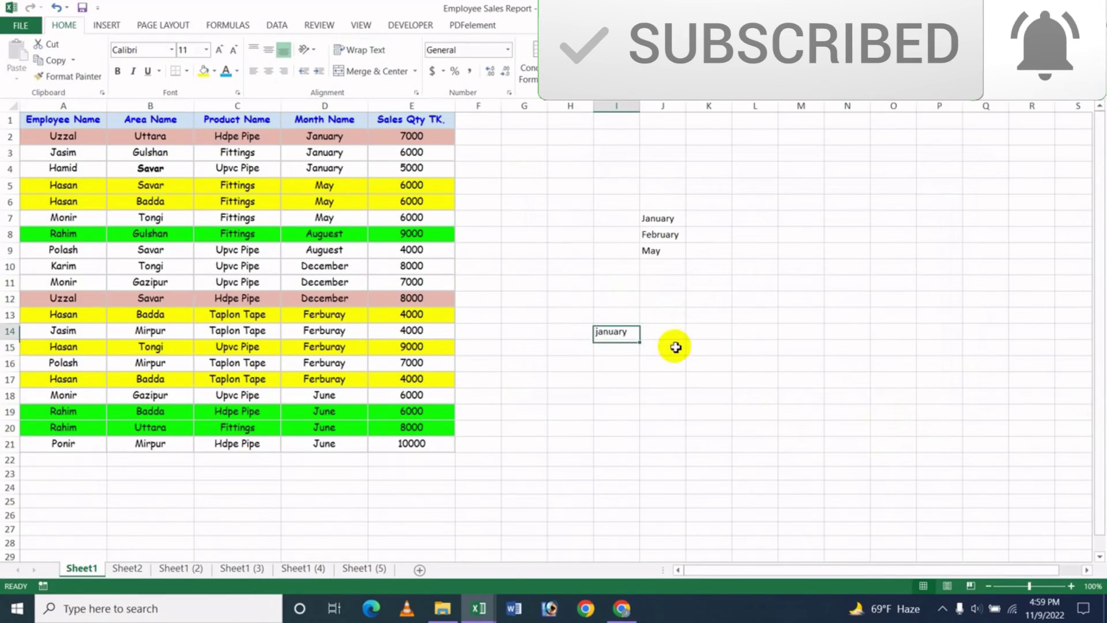
{"action": "left_click_drag", "start_coordinate": [641, 342], "coordinate": [637, 453]}
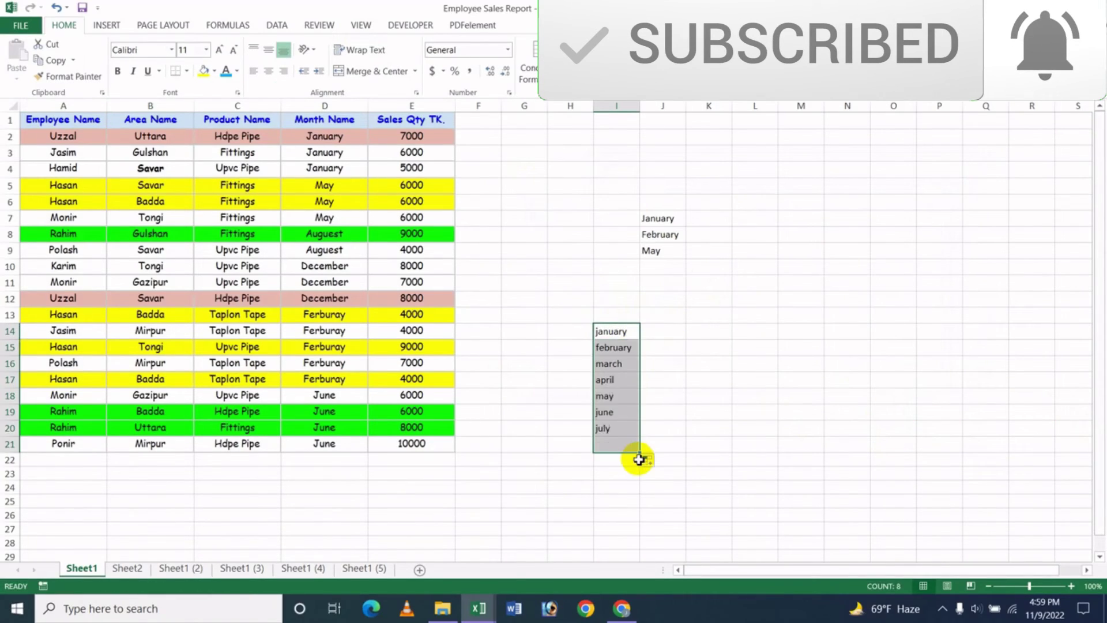
{"action": "left_click_drag", "start_coordinate": [704, 383], "coordinate": [707, 365]}
{"action": "left_click", "coordinate": [628, 332]}
{"action": "left_click_drag", "start_coordinate": [637, 338], "coordinate": [777, 339]}
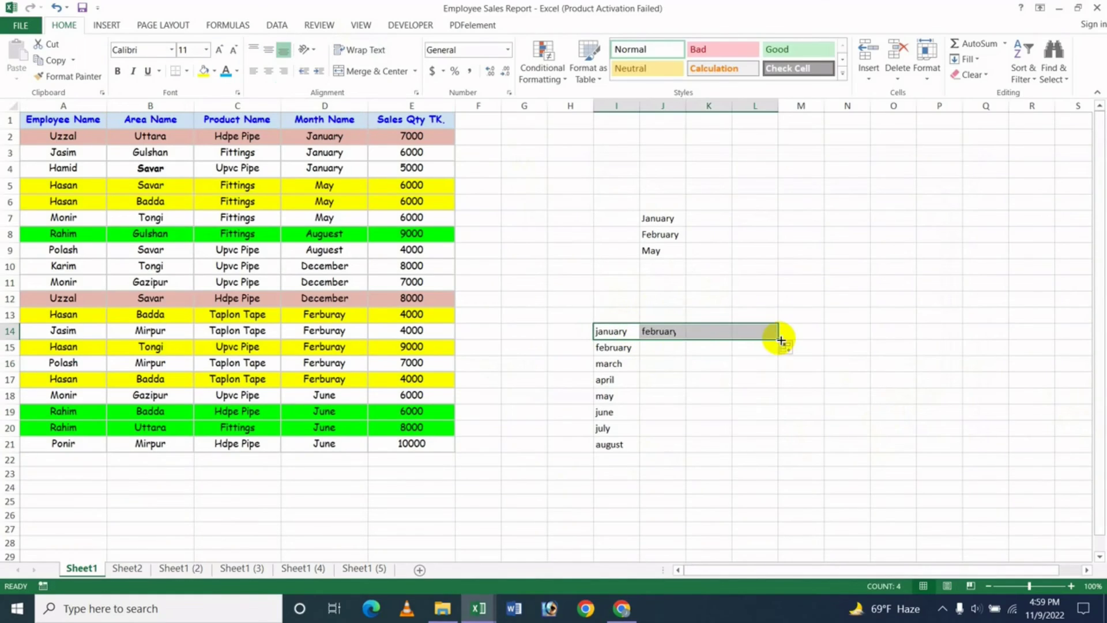
{"action": "left_click", "coordinate": [802, 136]}
Enter 'jan' in cell M4.
{"action": "key", "text": "Down"}
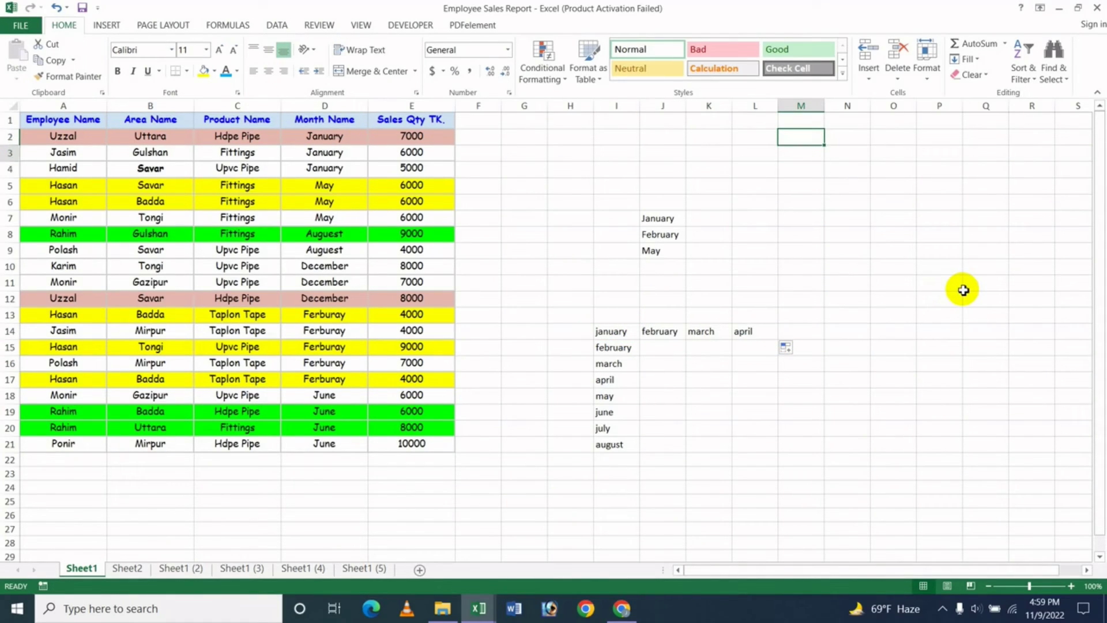
{"action": "key", "text": "Down"}
{"action": "type", "text": "jan"}
{"action": "key", "text": "Return"}
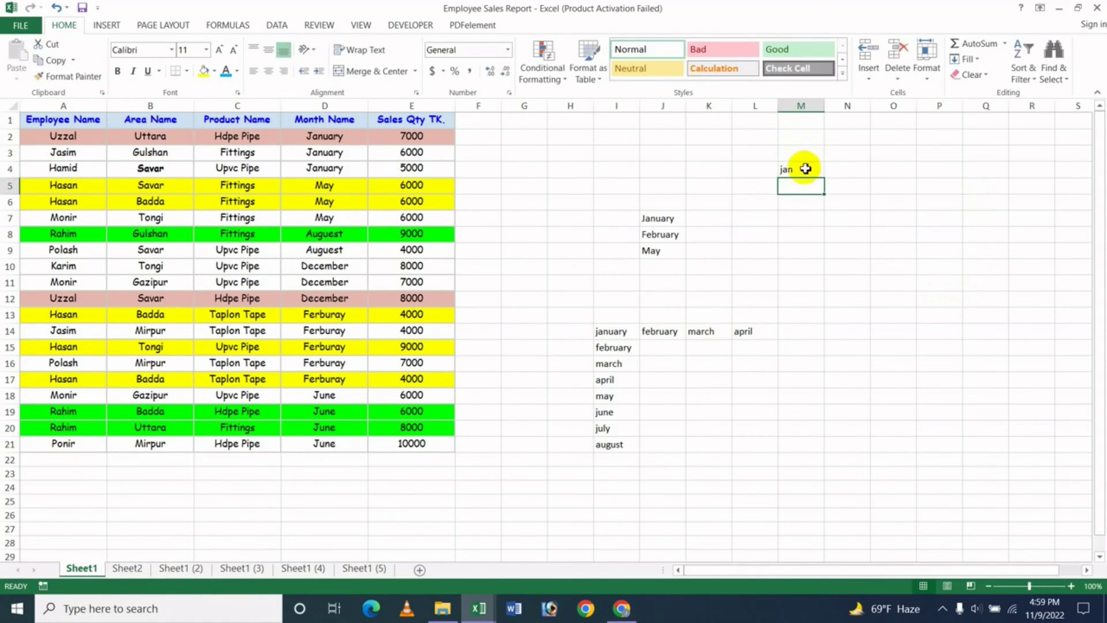
Autofill from M4 down to aug and across row 4 to apr.
{"action": "left_click", "coordinate": [801, 168]}
{"action": "left_click_drag", "start_coordinate": [824, 178], "coordinate": [828, 284]}
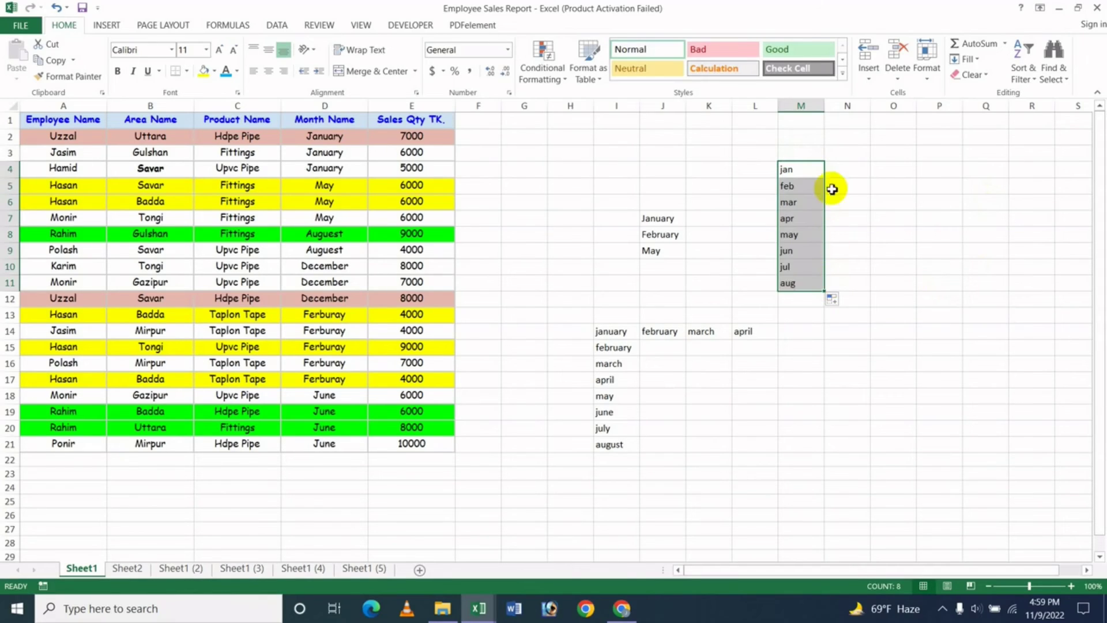
{"action": "left_click", "coordinate": [815, 176]}
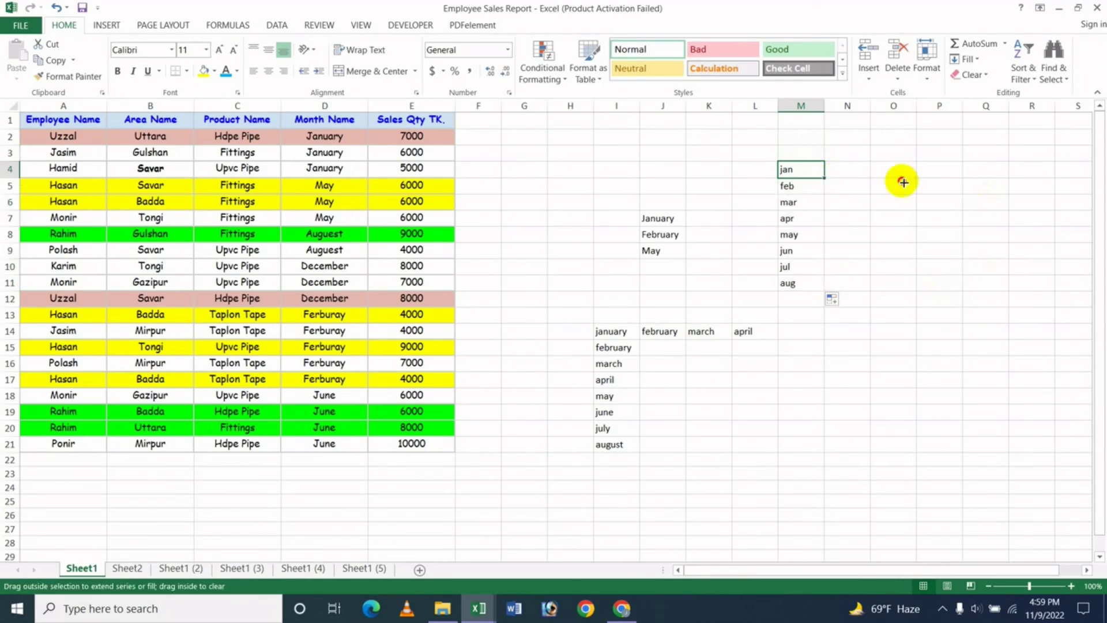
{"action": "left_click_drag", "start_coordinate": [828, 178], "coordinate": [969, 180]}
{"action": "left_click", "coordinate": [919, 269]}
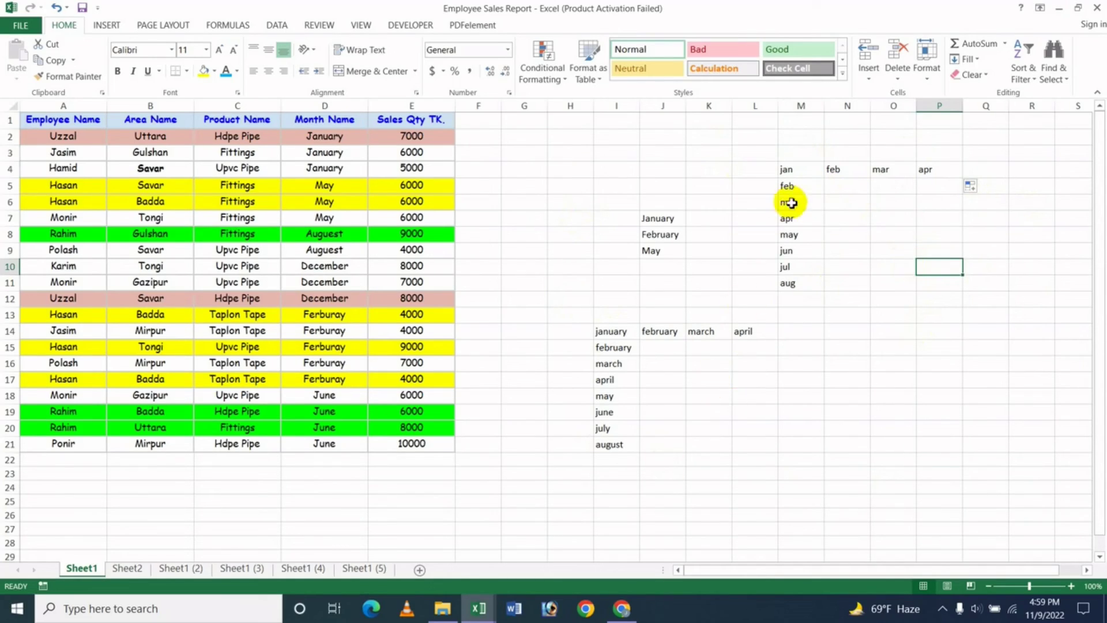
{"action": "left_click", "coordinate": [743, 299]}
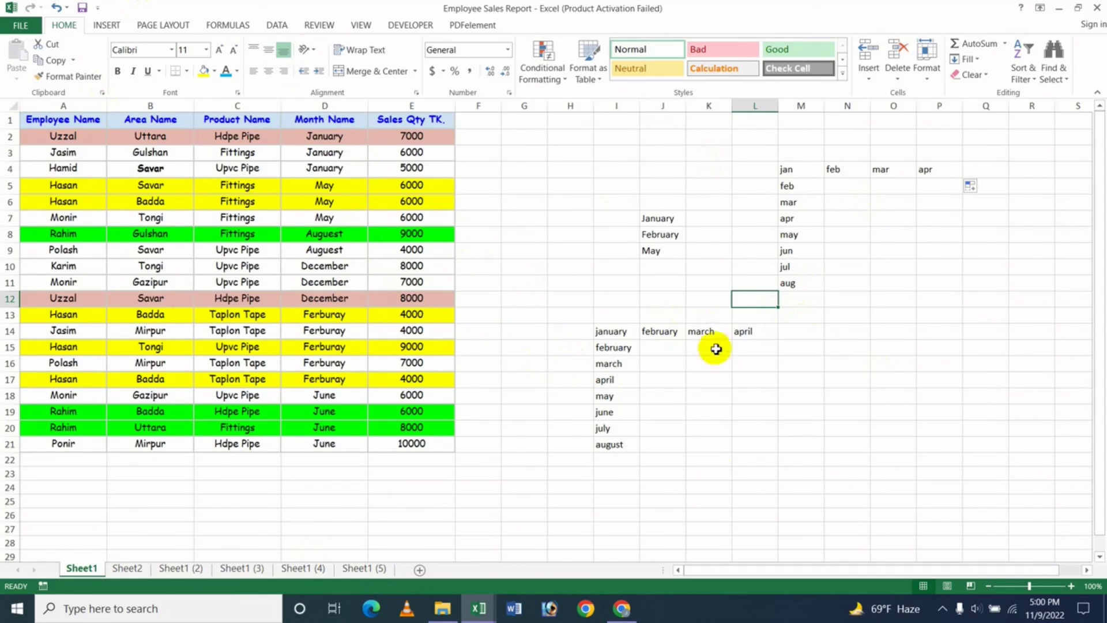
{"action": "left_click", "coordinate": [621, 608]}
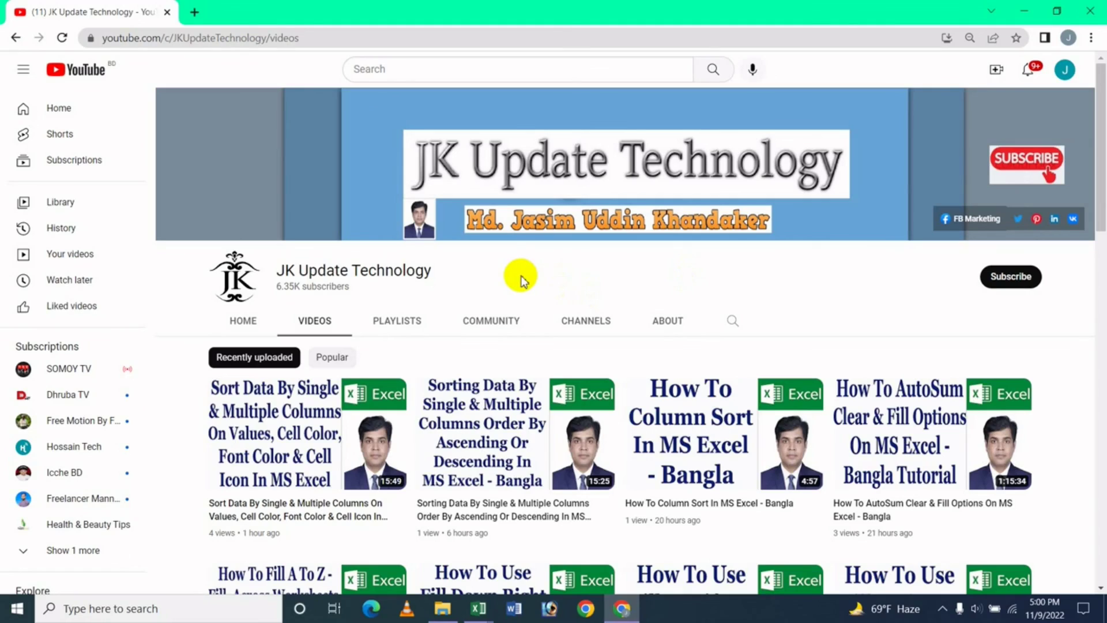